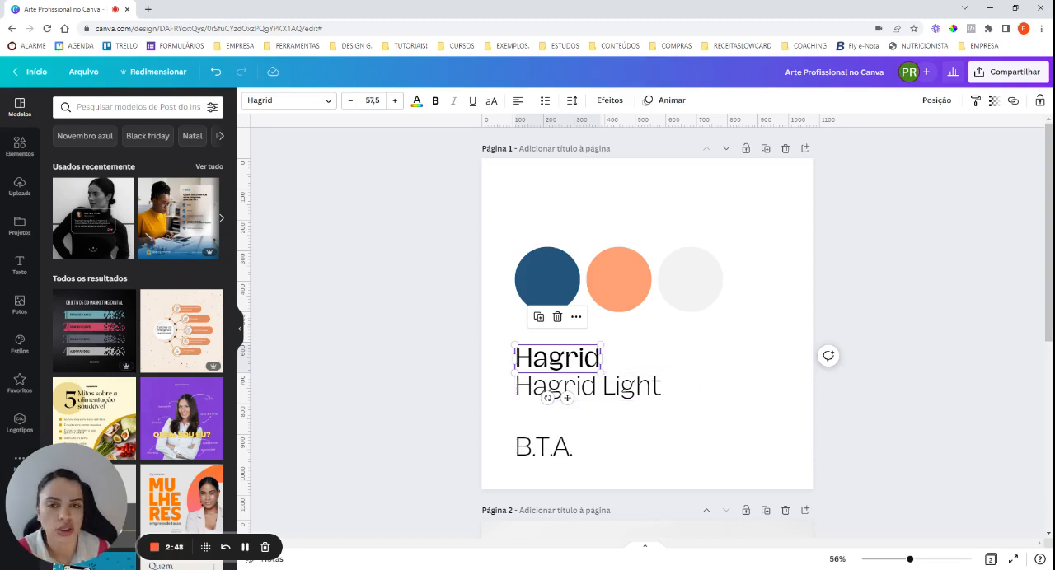
Examine the reference fonts and colour circles on page 1 and the finished "Emagrecimento" post on page 2.
click(711, 440)
click(586, 359)
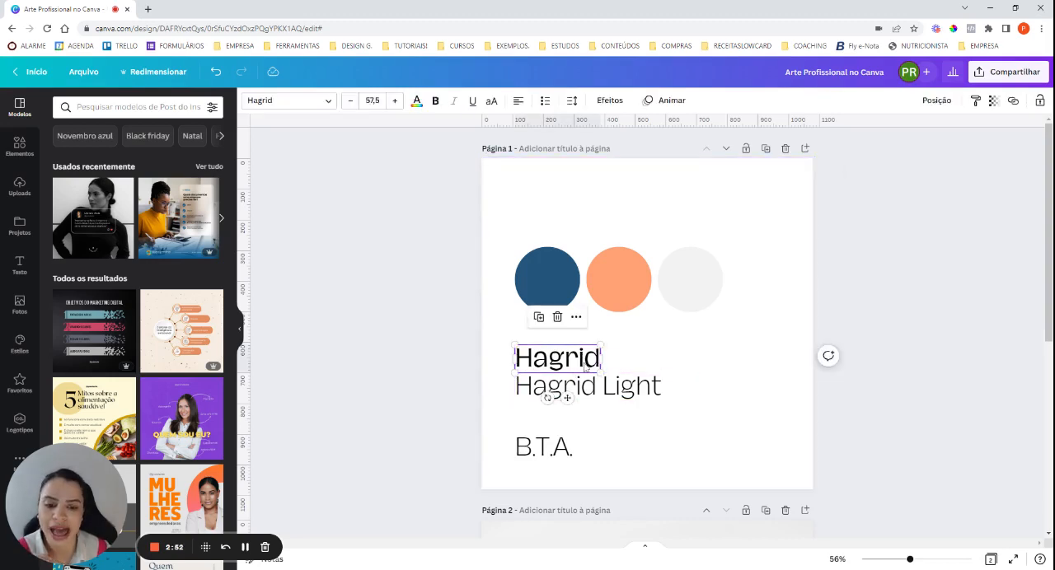
click(600, 392)
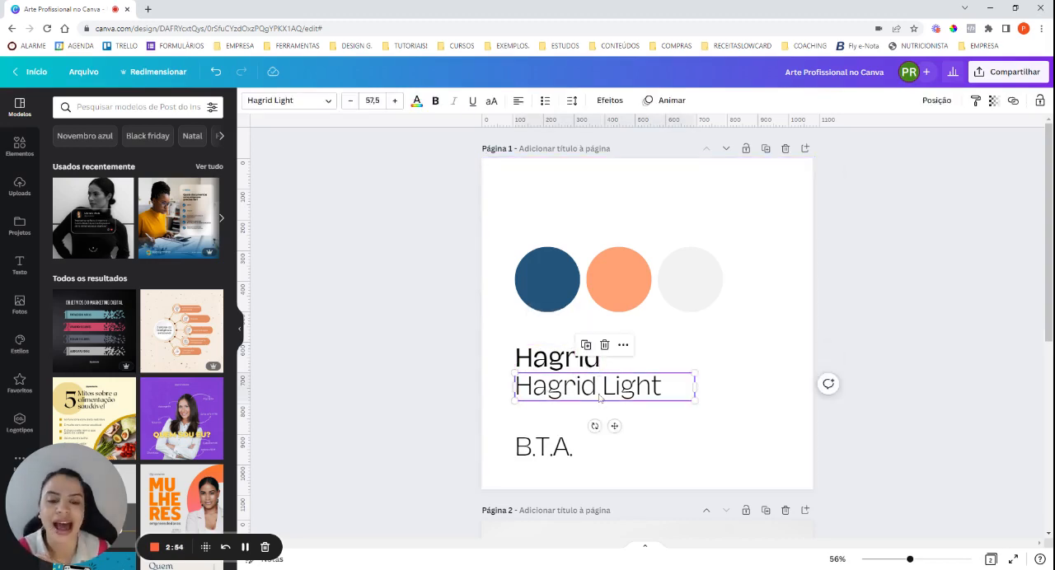
drag(768, 394, 775, 318)
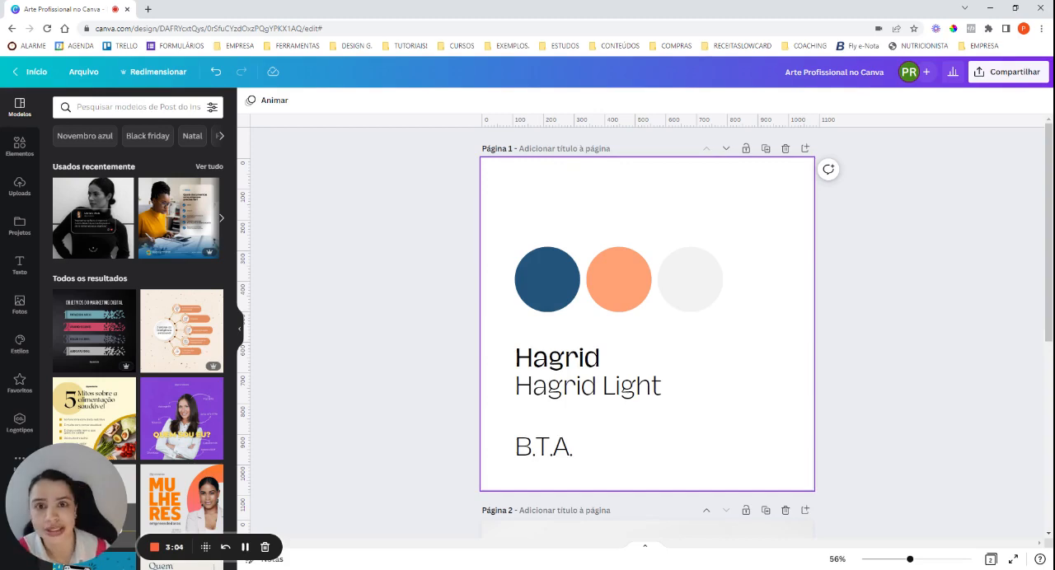
drag(774, 313, 469, 271)
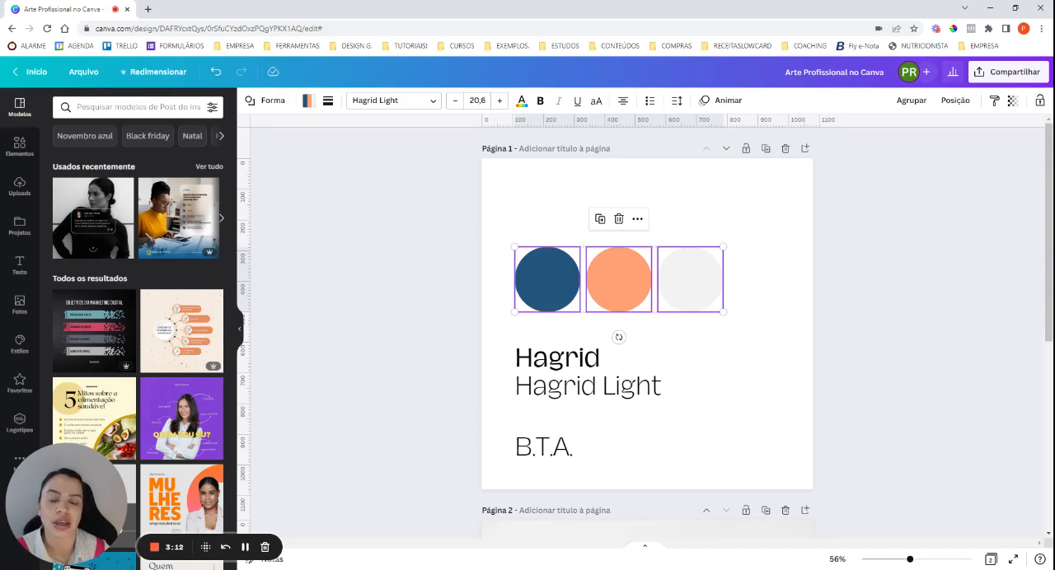
scroll(785, 292, down, 3)
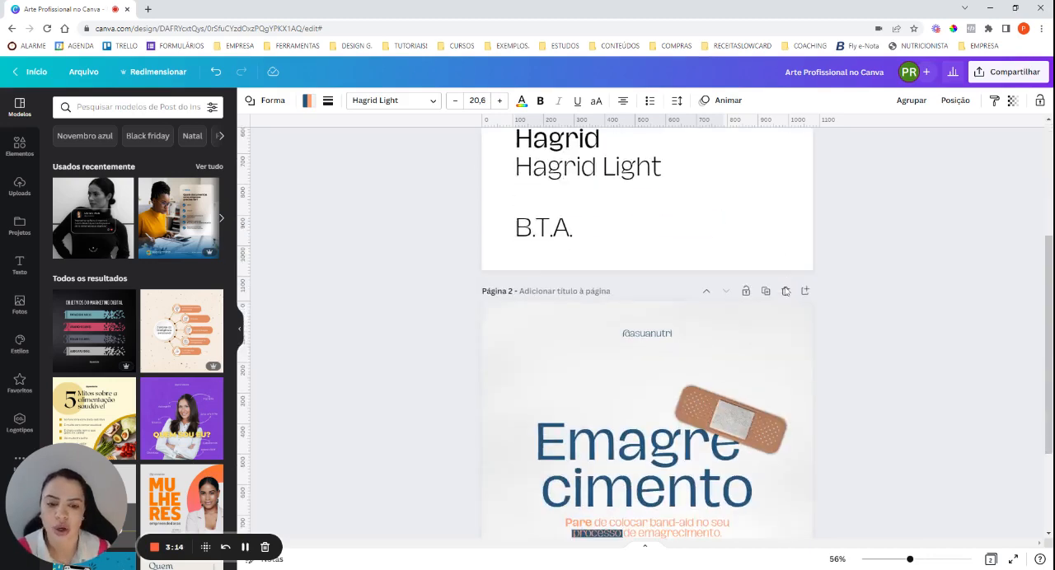
scroll(786, 292, down, 2)
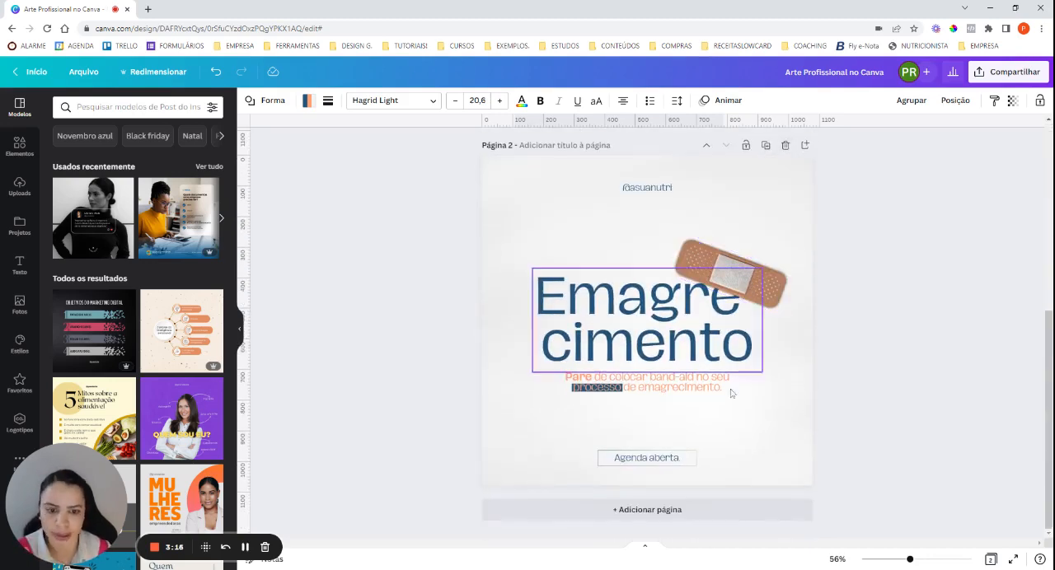
Add a blank page 3 and cover it with a light grey blurred photo found under "cinza".
click(690, 509)
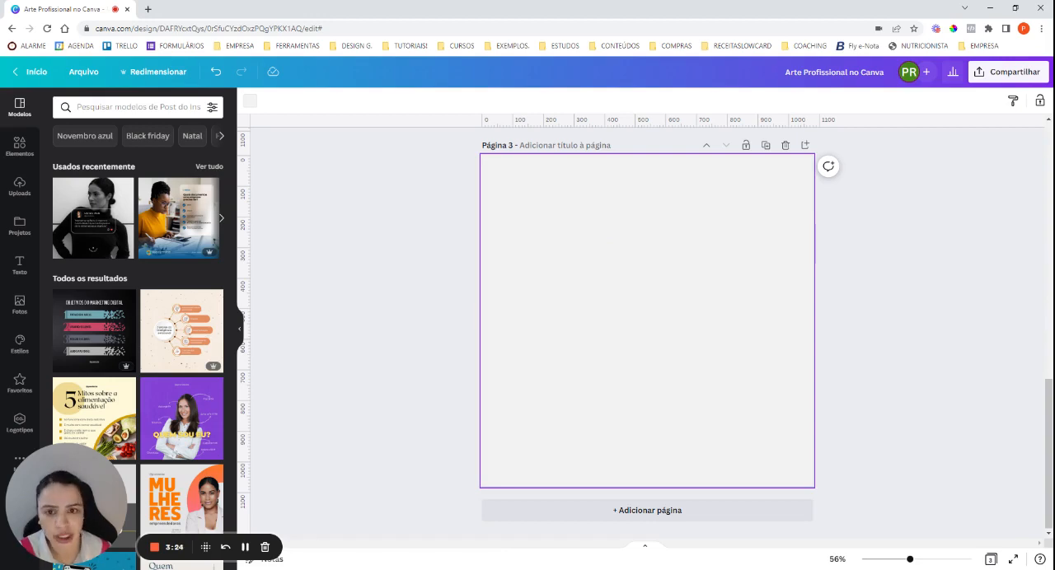
click(19, 305)
click(99, 108)
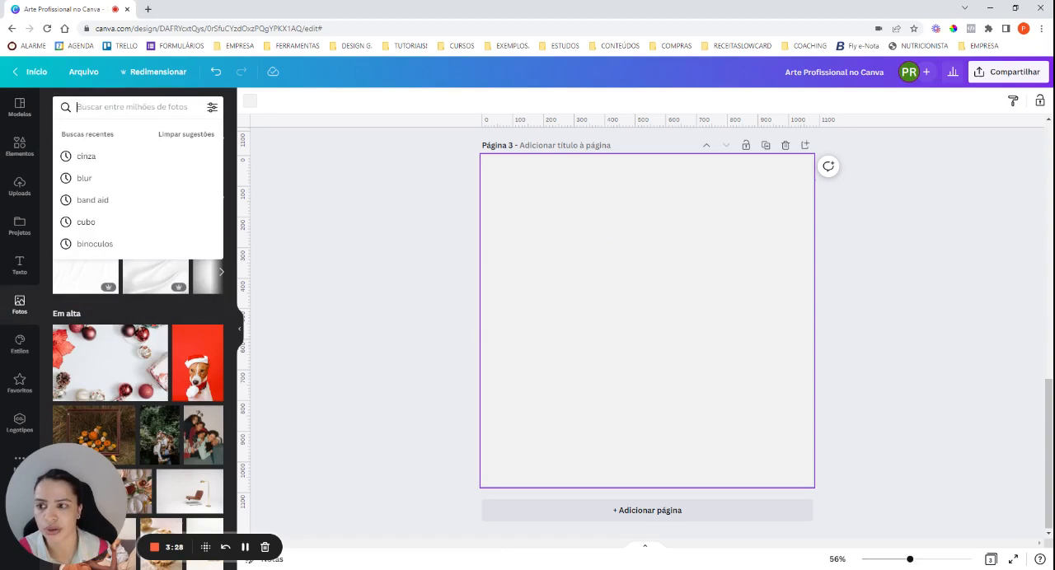
click(86, 156)
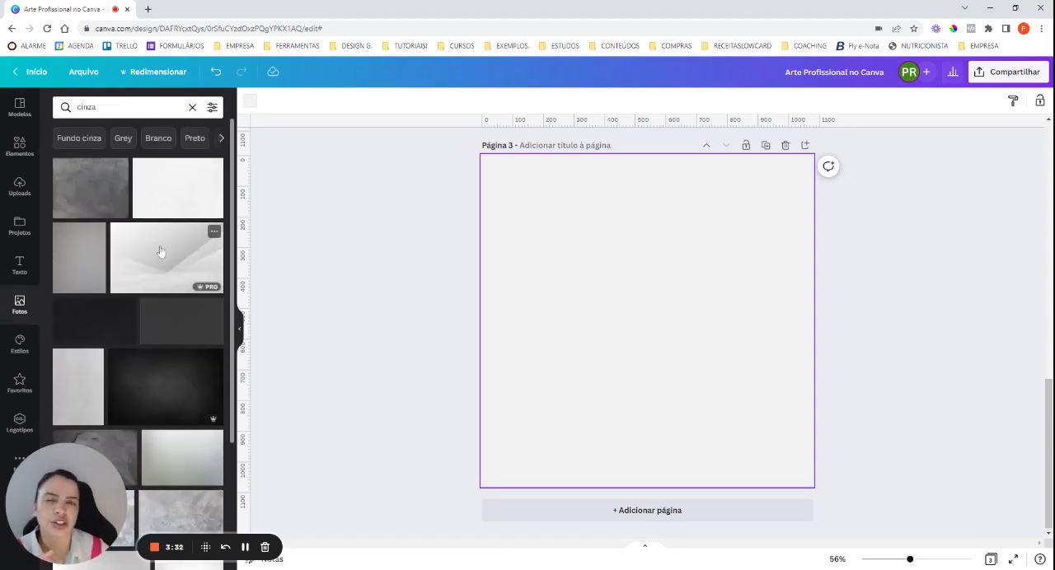
scroll(163, 266, down, 10)
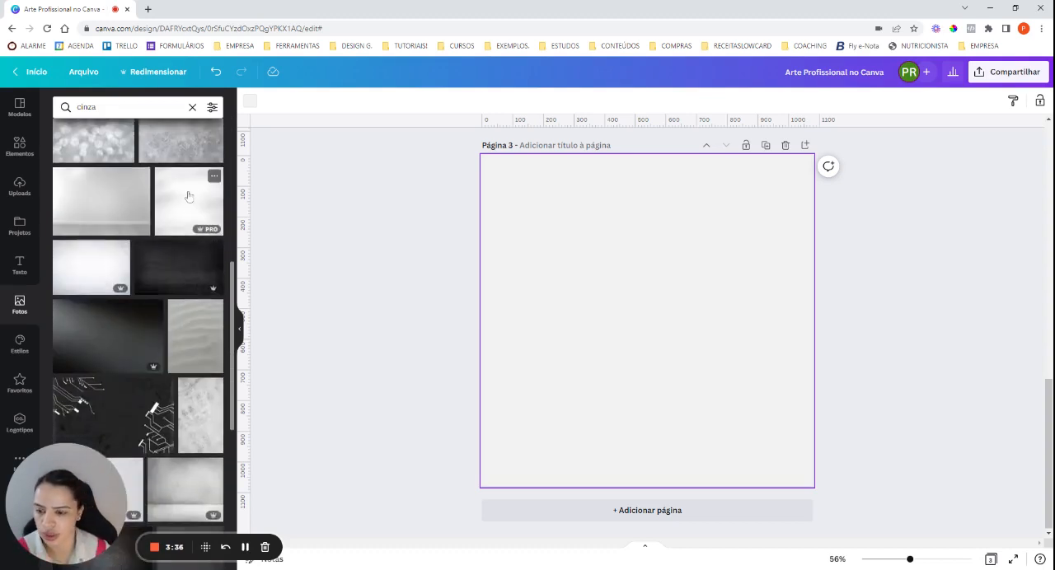
click(189, 196)
drag(799, 471, 870, 536)
drag(730, 416, 691, 372)
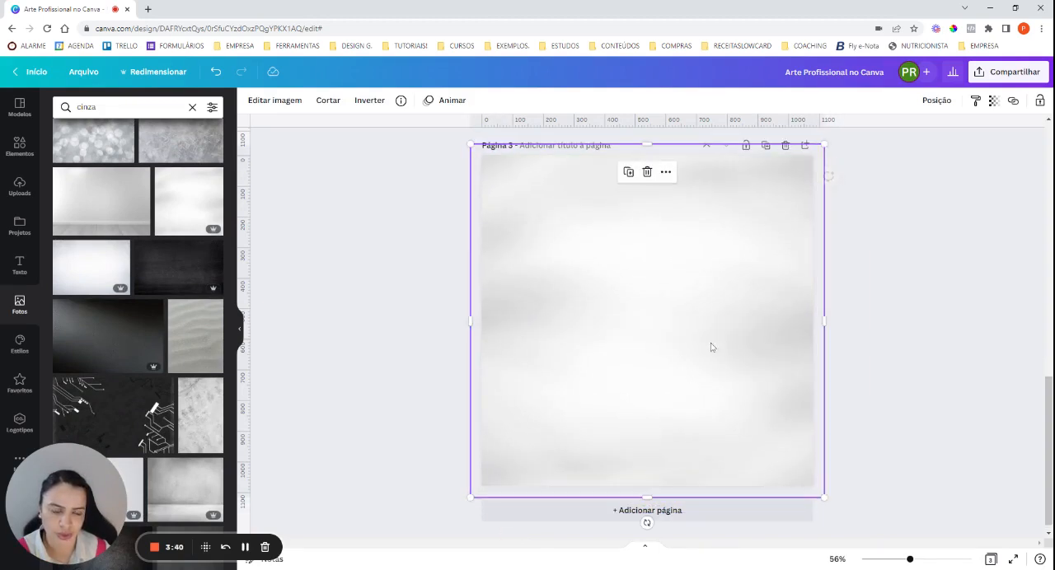
Make the grey background photo on page 3 partly transparent and lock it against movement.
click(994, 101)
drag(987, 144, 925, 166)
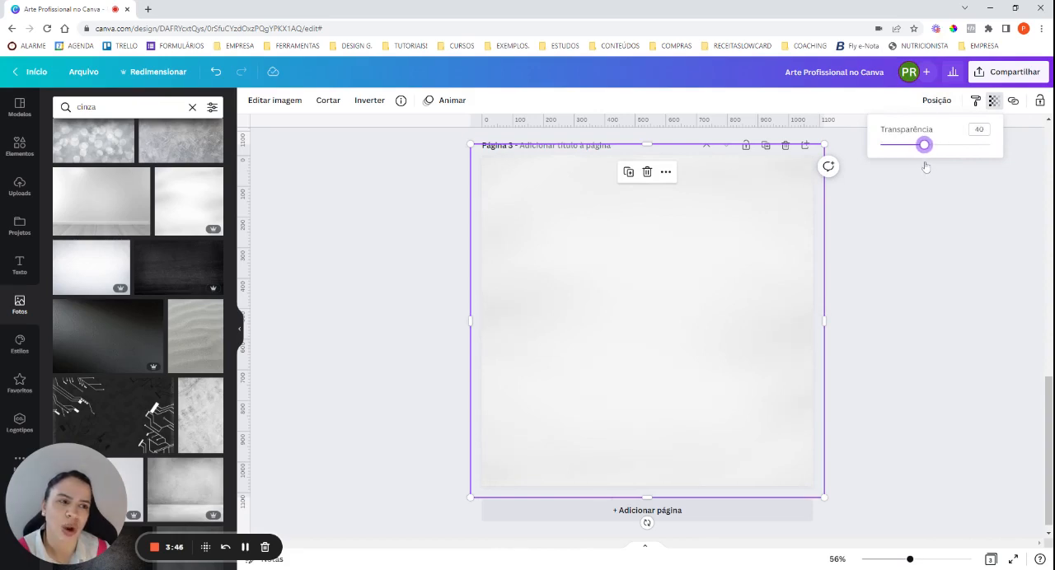
click(1040, 102)
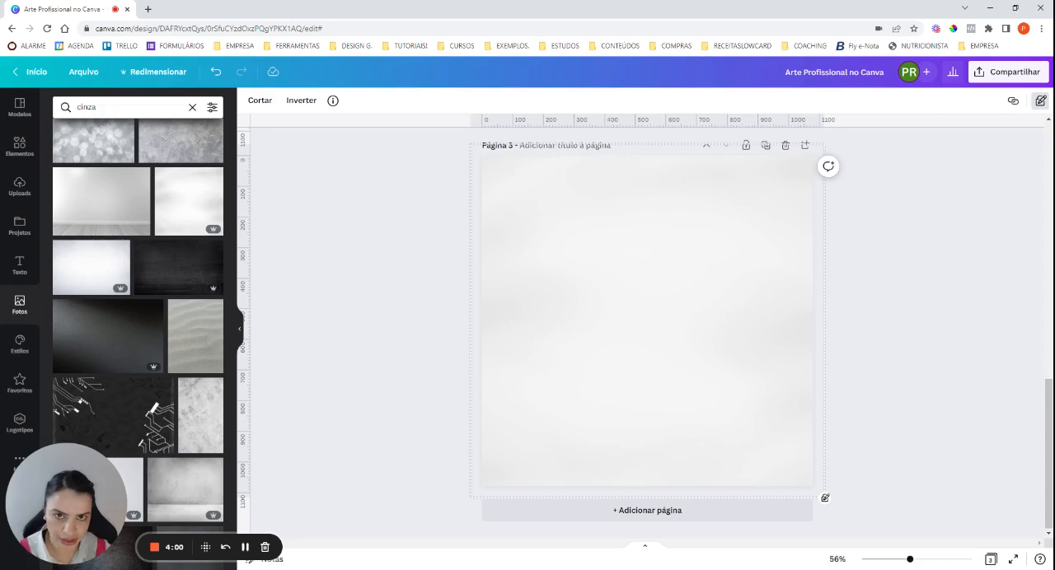
Add a text box in the middle of page 3 and enlarge its text to size 38,7.
key(t)
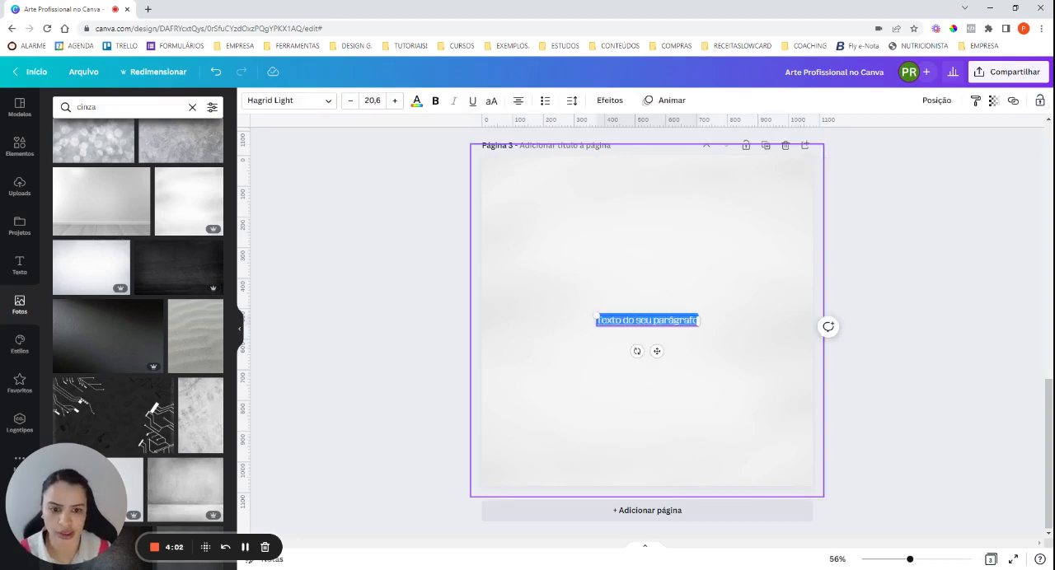
drag(699, 326, 788, 335)
drag(702, 359, 657, 355)
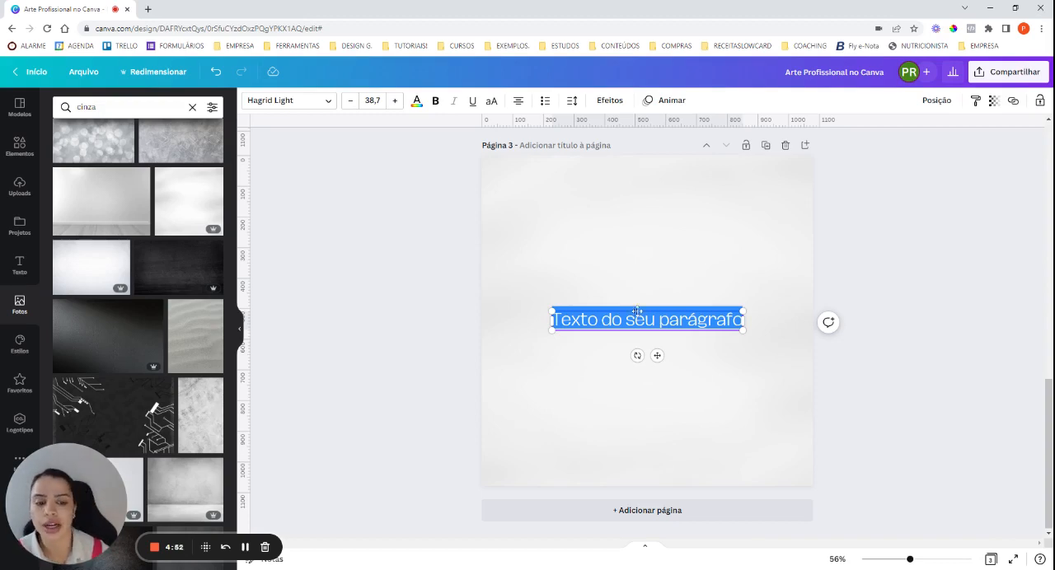
Check the page 2 heading as reference and replace the placeholder text on page 3 with "Emagre-cimento".
scroll(755, 344, up, 5)
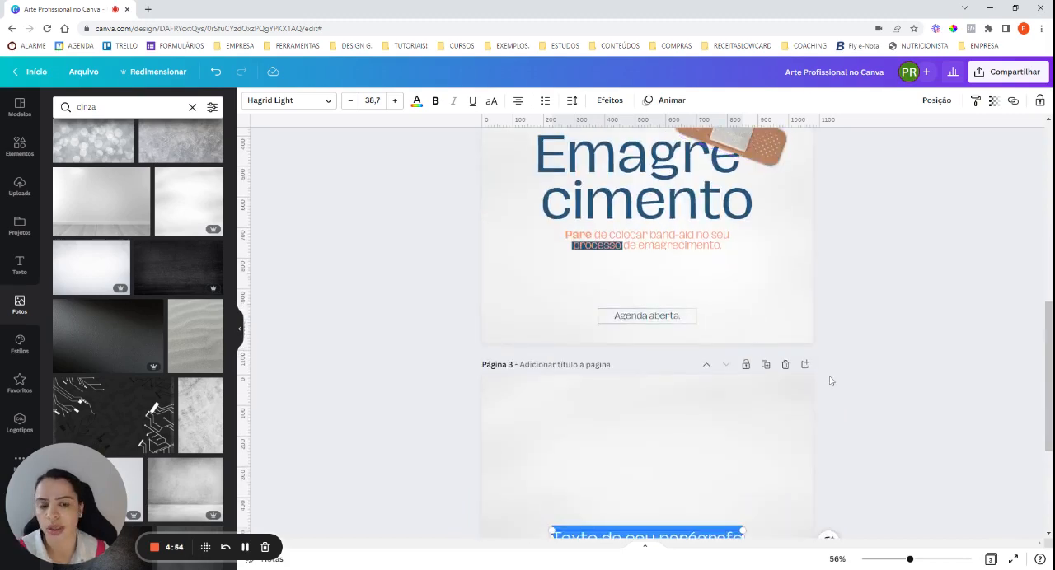
scroll(830, 377, up, 3)
scroll(830, 379, up, 2)
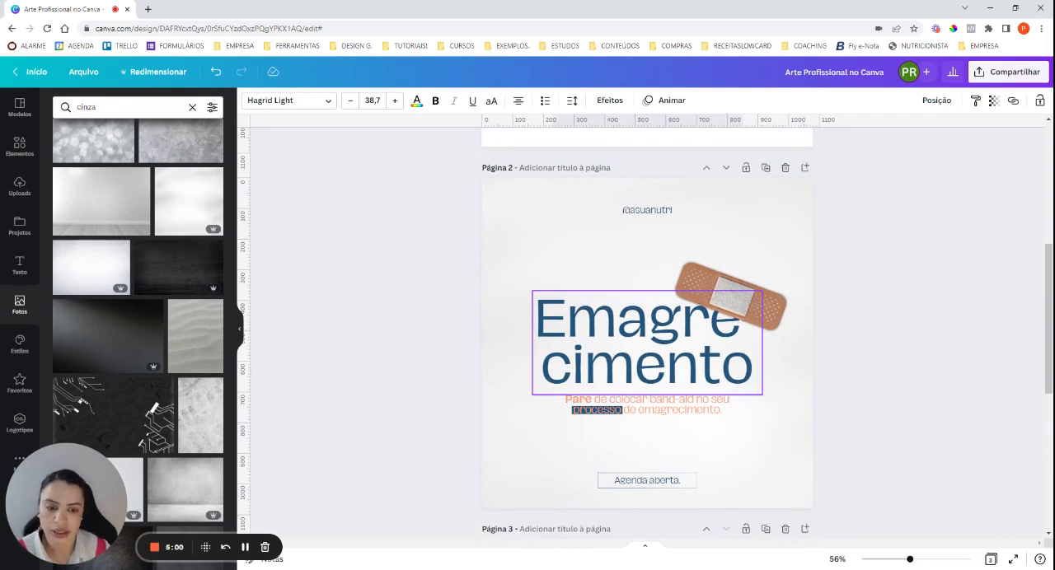
click(637, 345)
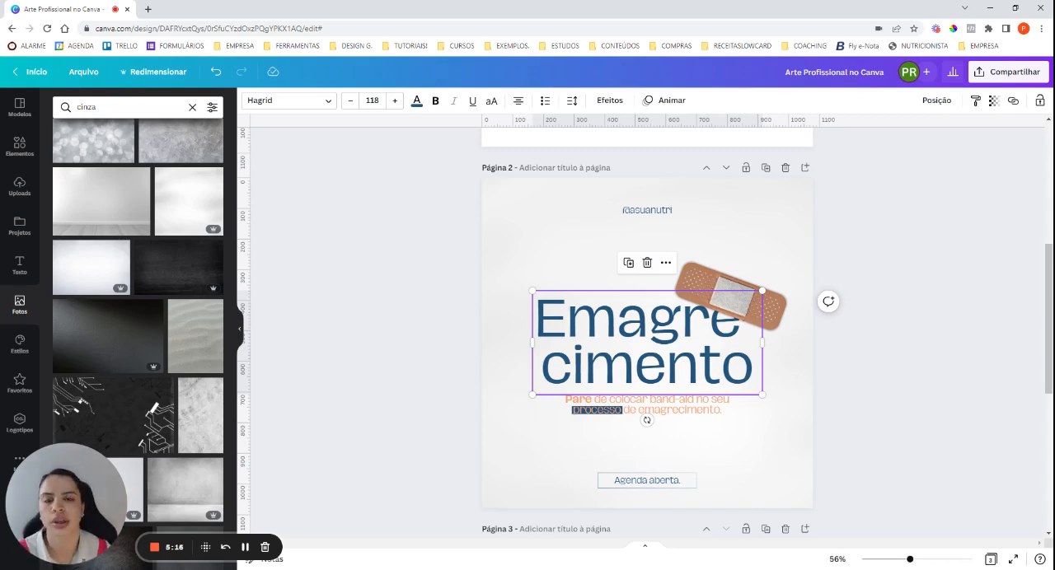
scroll(660, 347, down, 5)
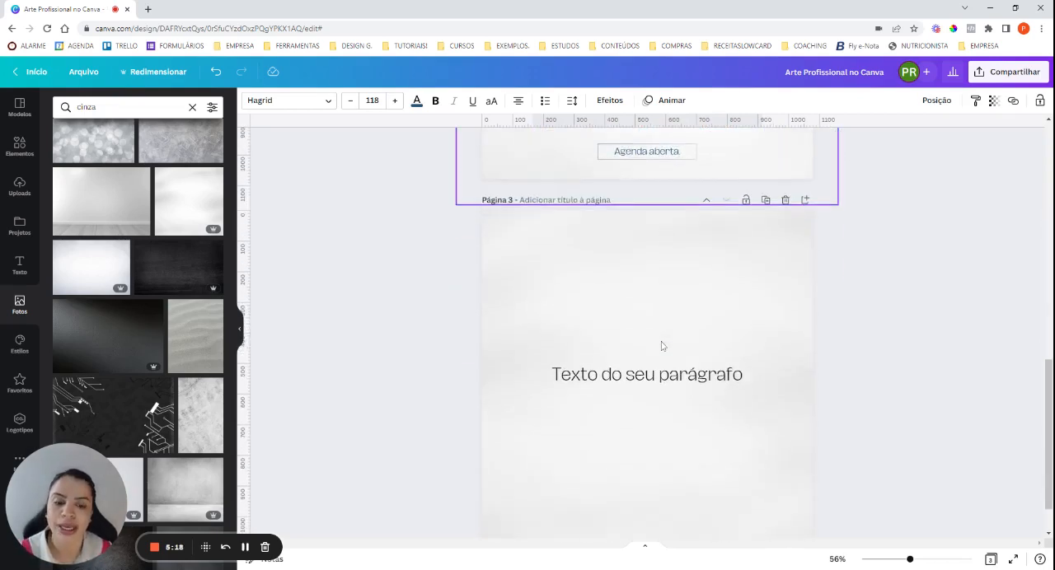
double_click(661, 375)
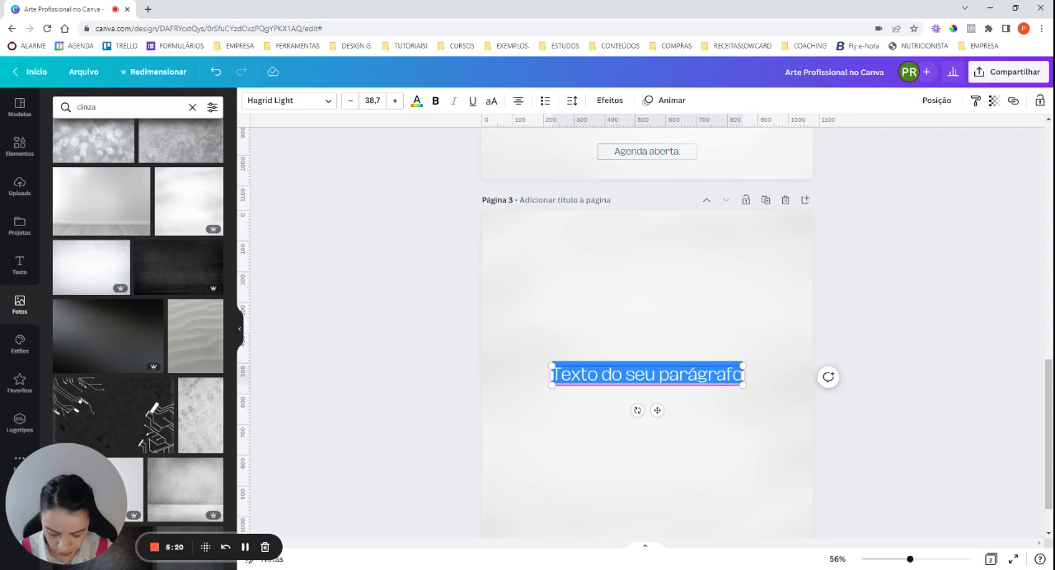
text(Emagrec)
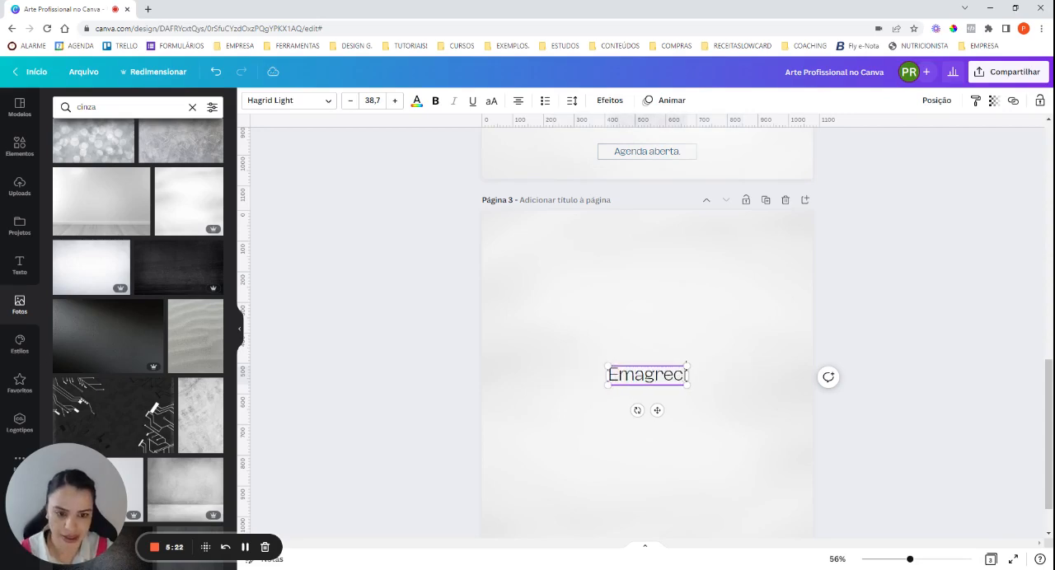
text(imento)
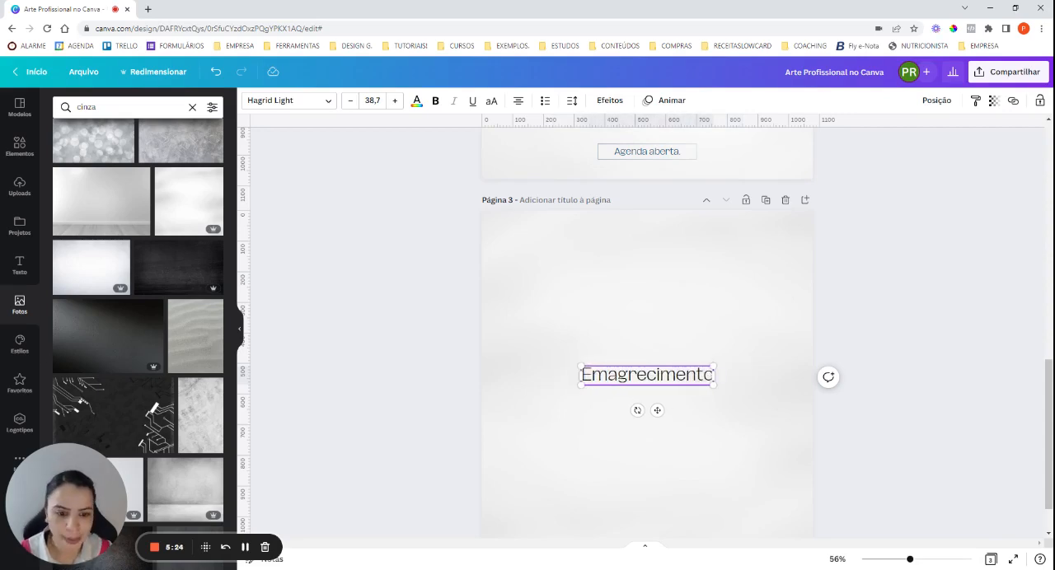
click(647, 376)
text(-)
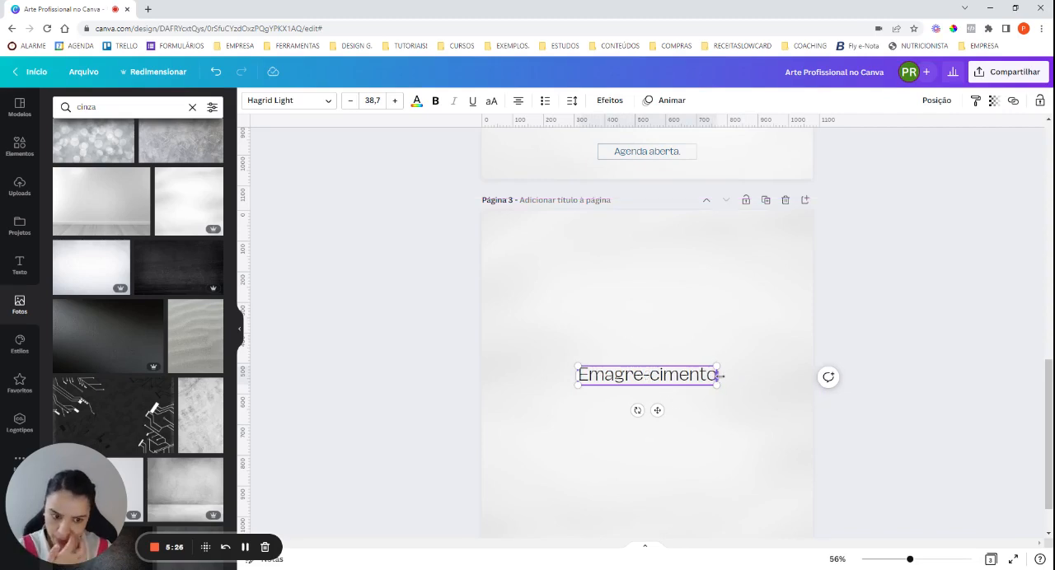
Enlarge the heading to size 103, broken over two lines after the hyphen, and centre it on the page.
drag(719, 376, 783, 467)
scroll(783, 469, down, 2)
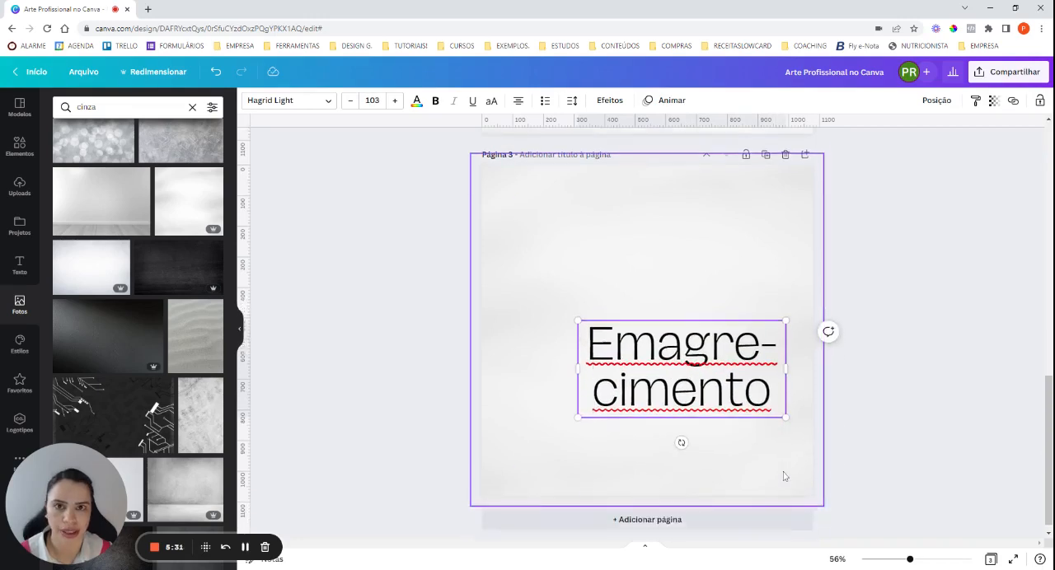
click(741, 432)
drag(742, 383, 705, 347)
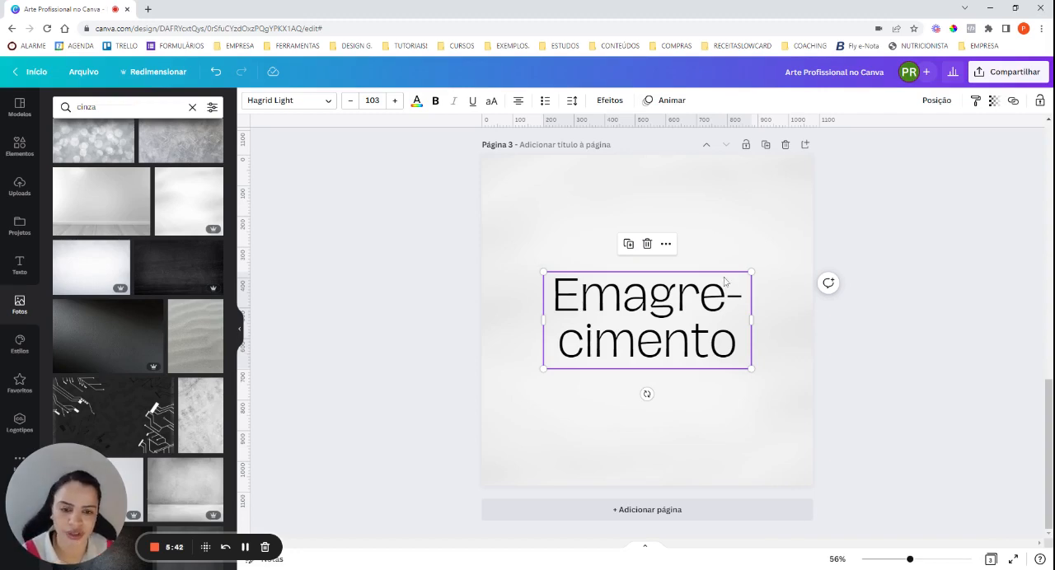
Set the heading's line spacing to 0,9.
click(572, 100)
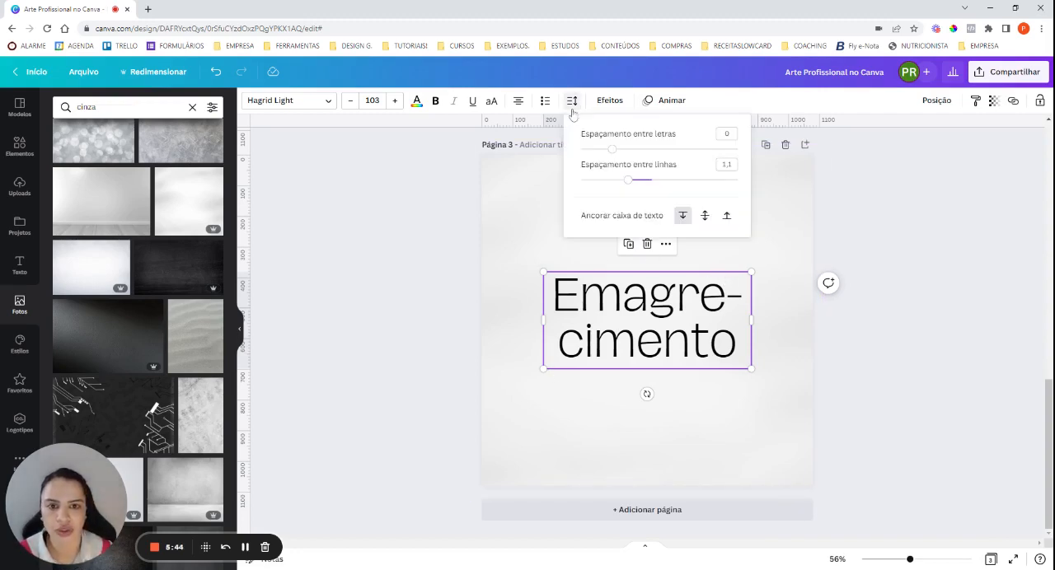
click(725, 164)
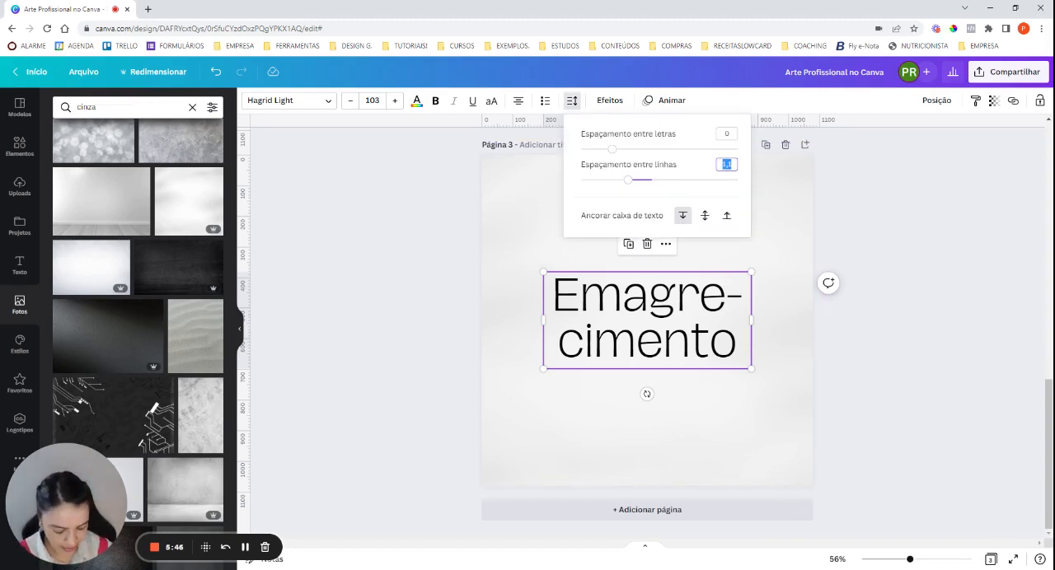
text(0,9)
key(Return)
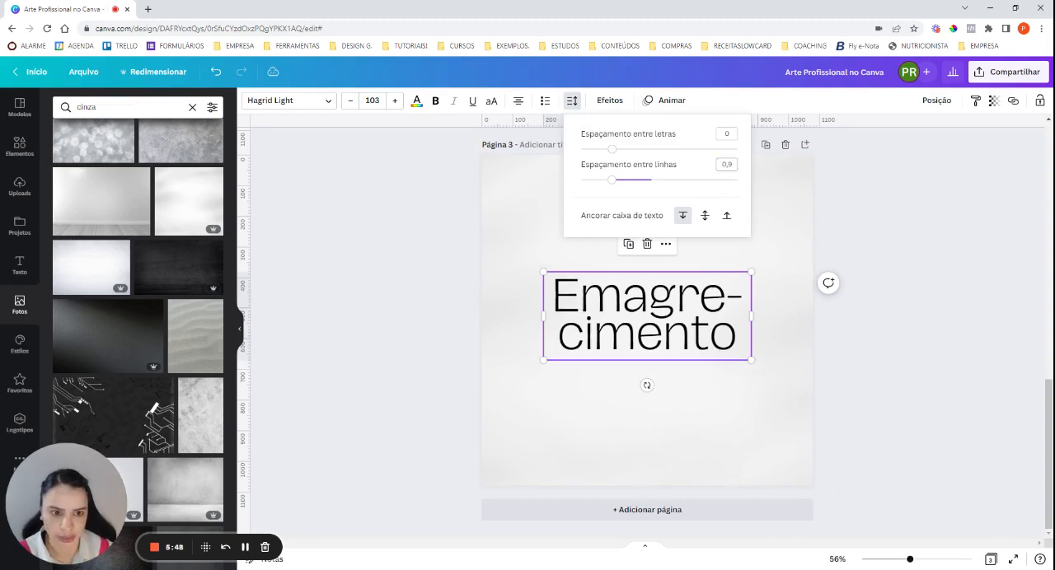
Restyle the heading in the Hagrid font and the document's dark blue, enlarged to size 114 and centred on the page.
click(289, 100)
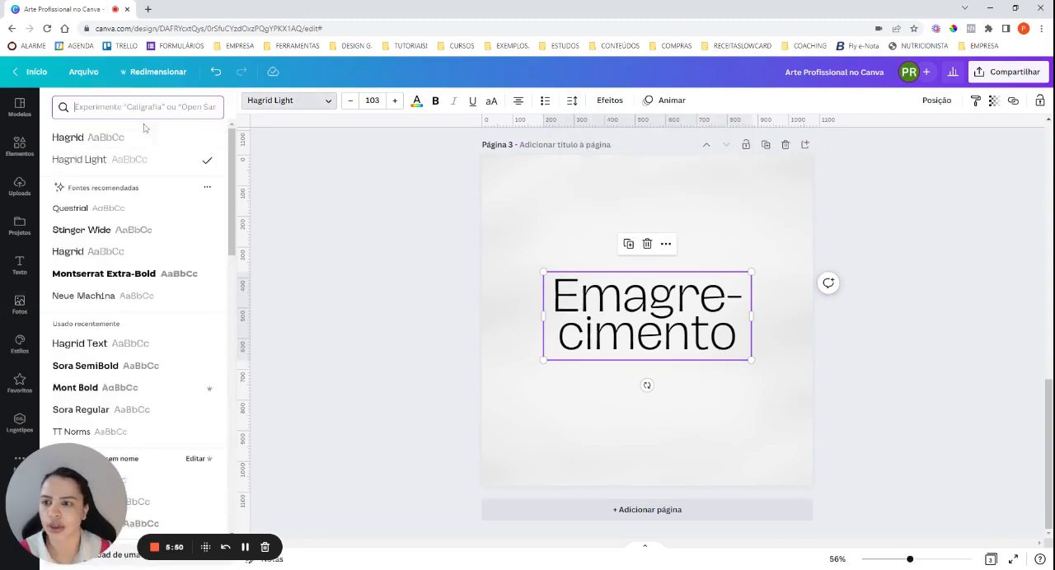
click(93, 138)
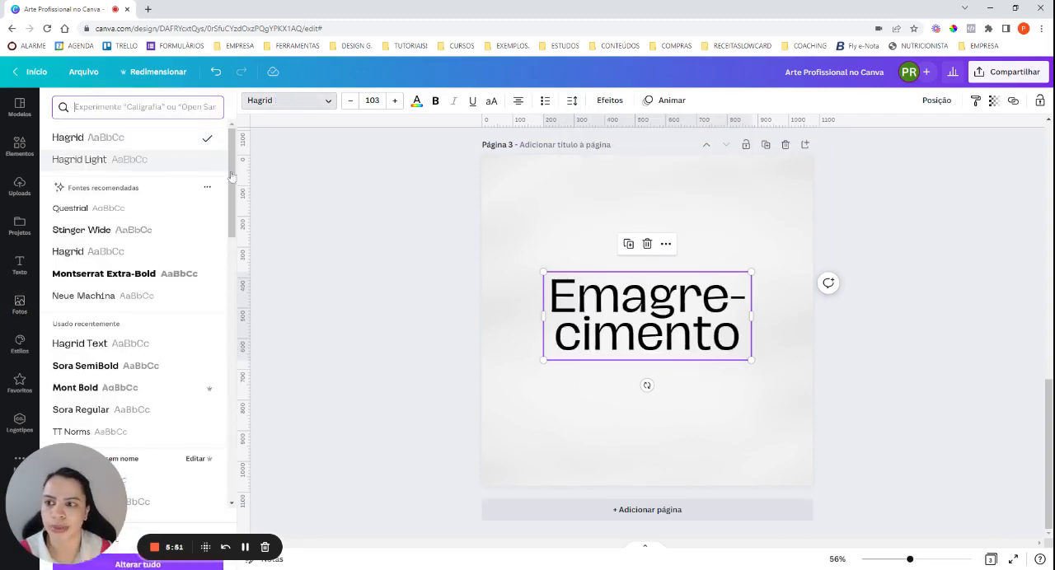
click(417, 101)
click(123, 157)
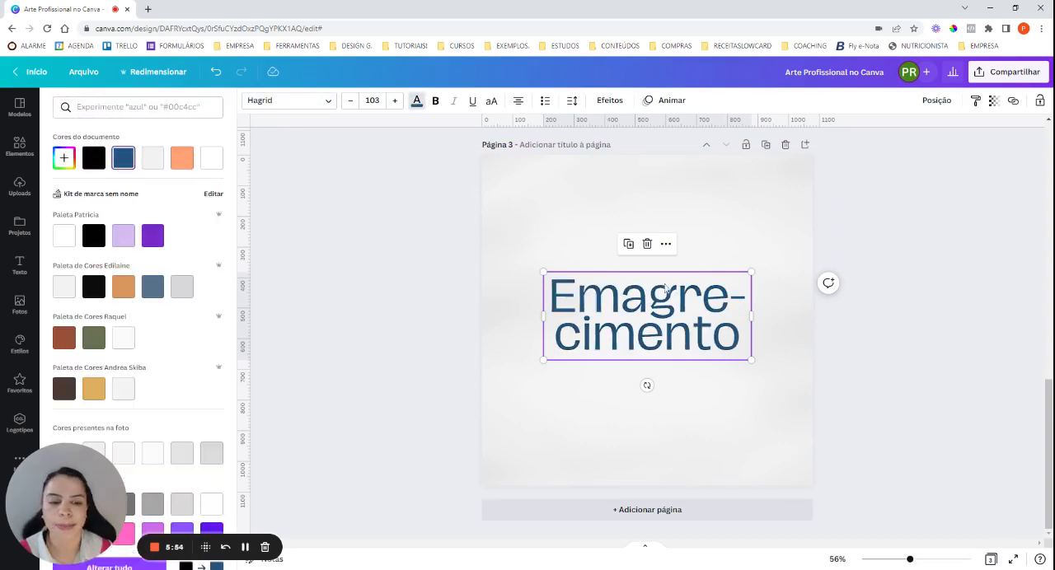
drag(753, 315, 745, 316)
drag(741, 364, 712, 350)
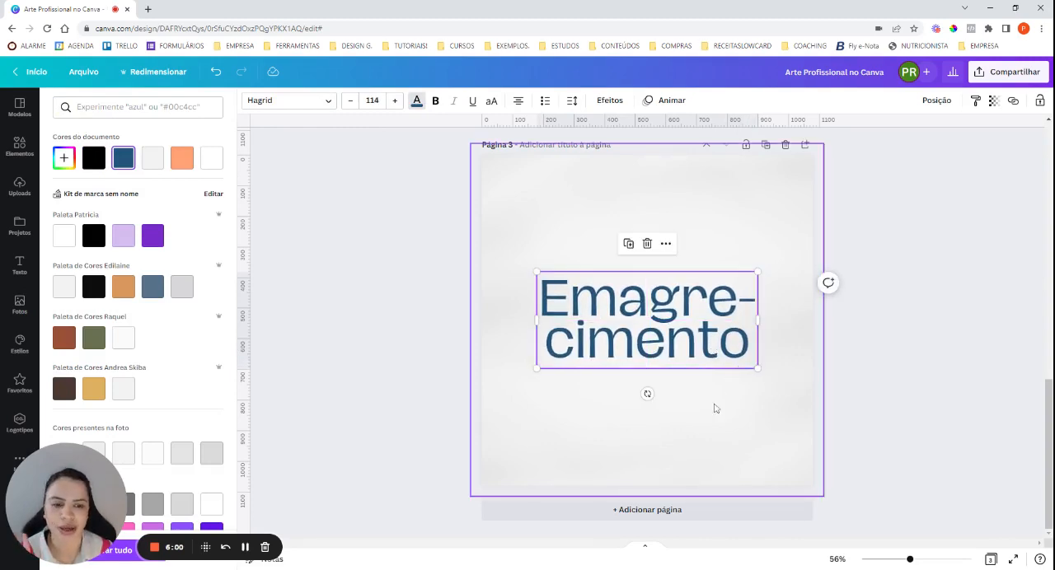
Place a copy of the heading just below the original, shrunk to size 30,1 and set in Hagrid Light.
click(632, 246)
drag(670, 347, 665, 435)
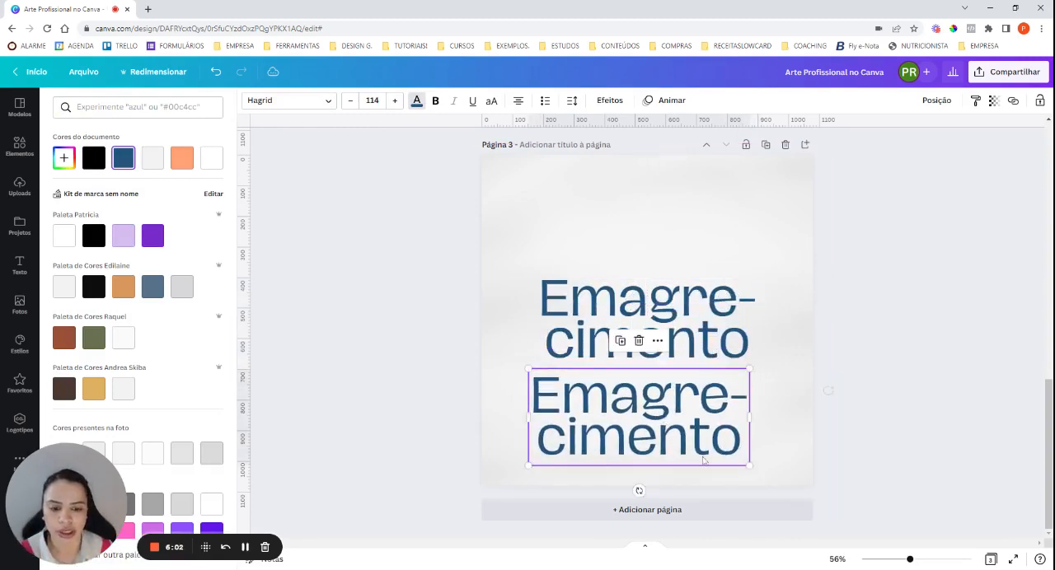
drag(750, 464, 577, 415)
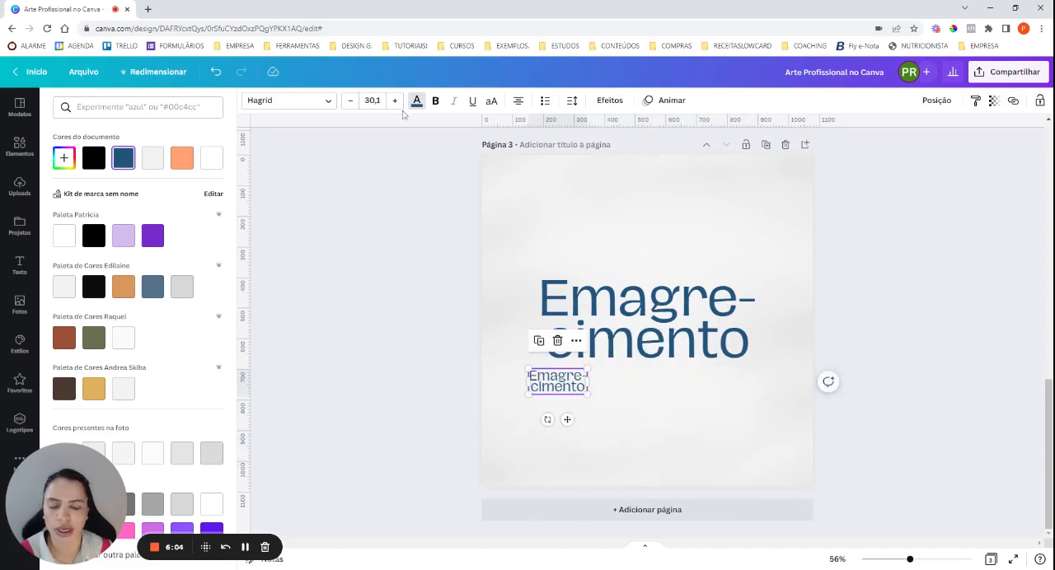
click(293, 102)
click(136, 160)
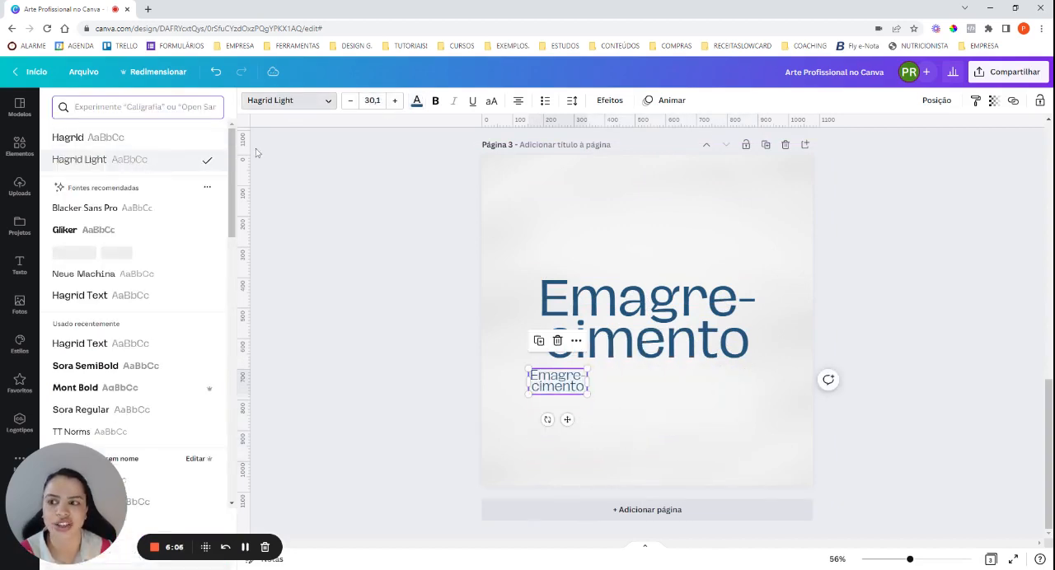
Set the small text copy to size 24 and widen its box to a single line, centred beneath the heading.
click(371, 100)
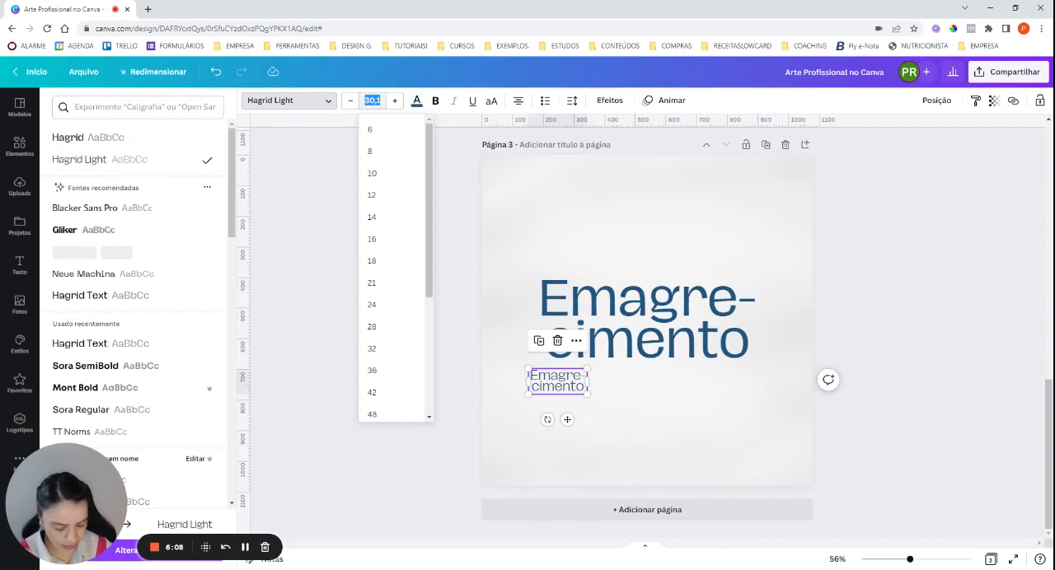
text(24)
key(Return)
click(448, 361)
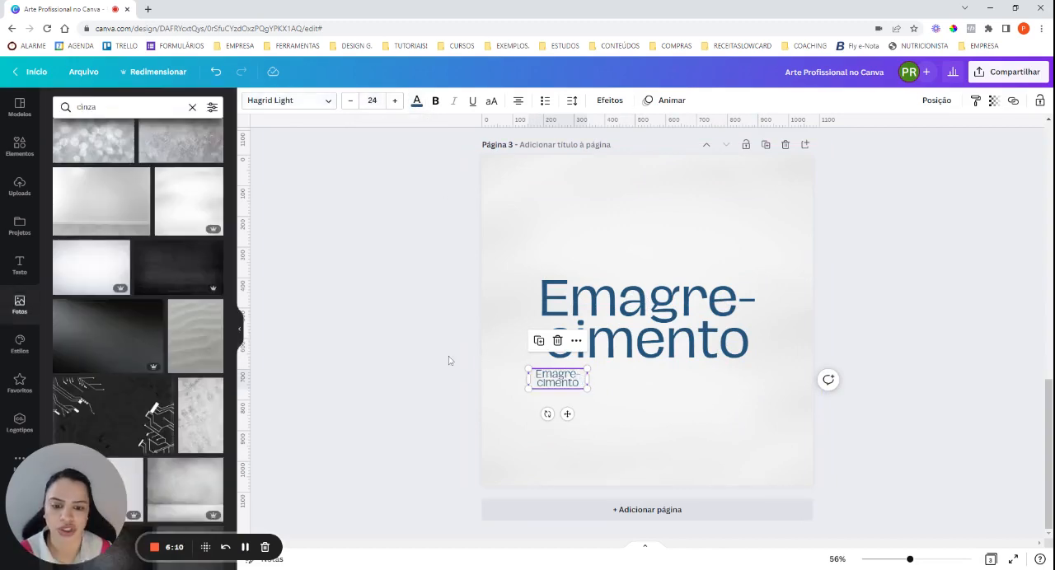
drag(567, 371, 793, 392)
drag(717, 403, 658, 411)
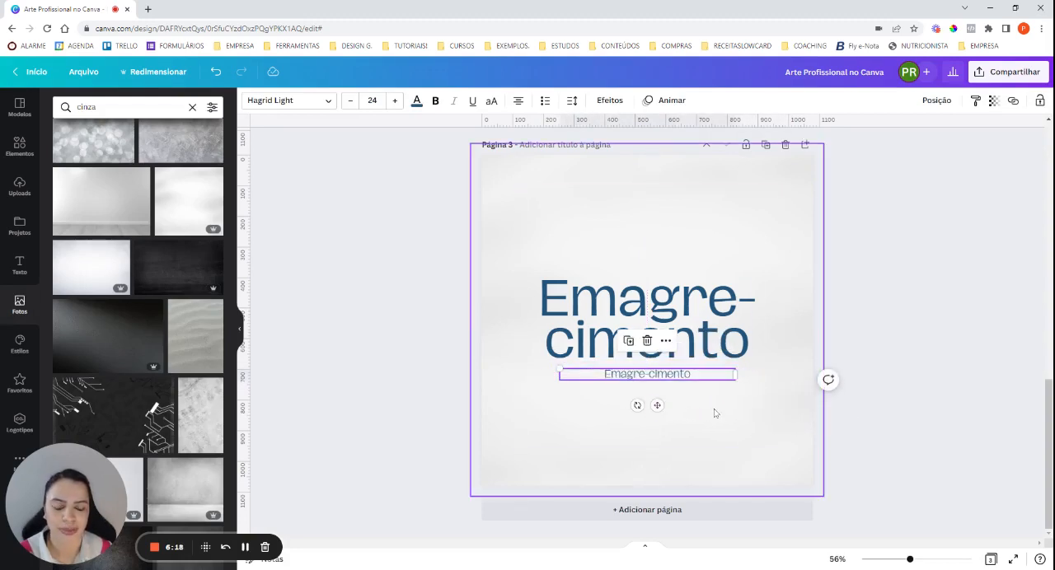
Replace the small text with the subtitle "Pare de colocar band-aid no seu processo de emagrecimento." copied from the reference page.
scroll(709, 404, up, 3)
click(684, 298)
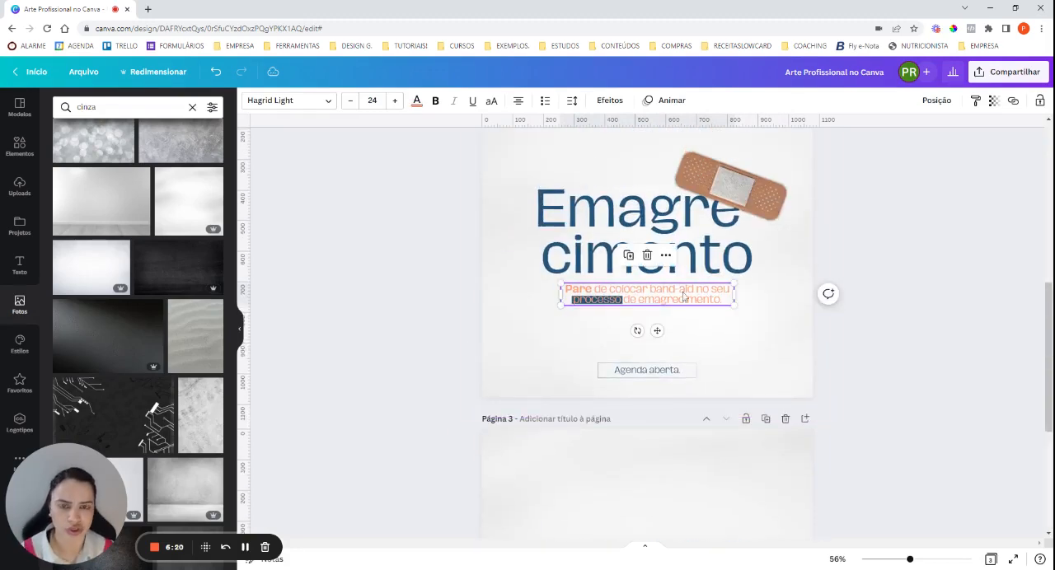
key(ctrl+a)
key(ctrl+c)
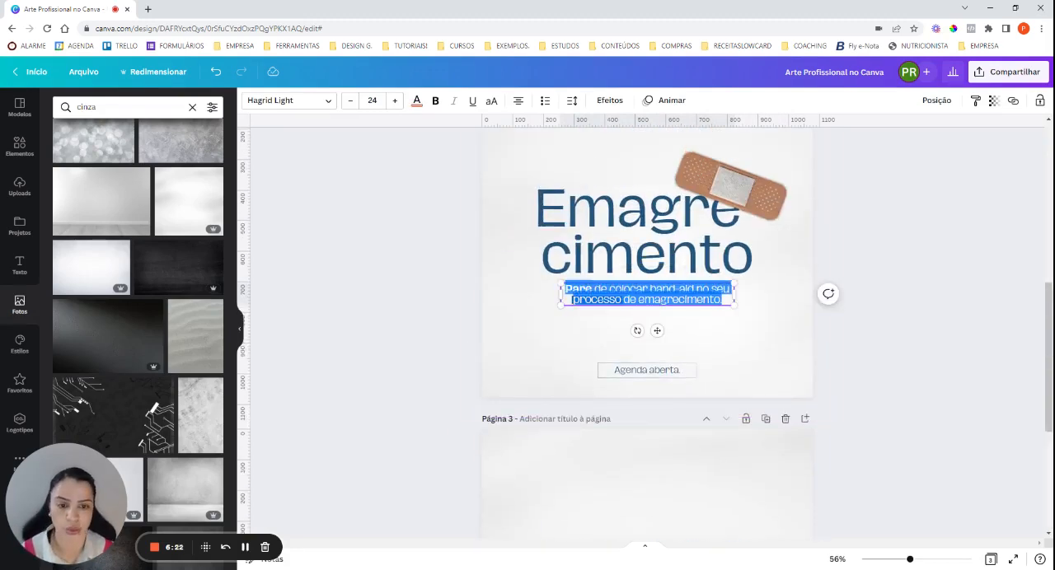
scroll(657, 347, down, 4)
double_click(657, 374)
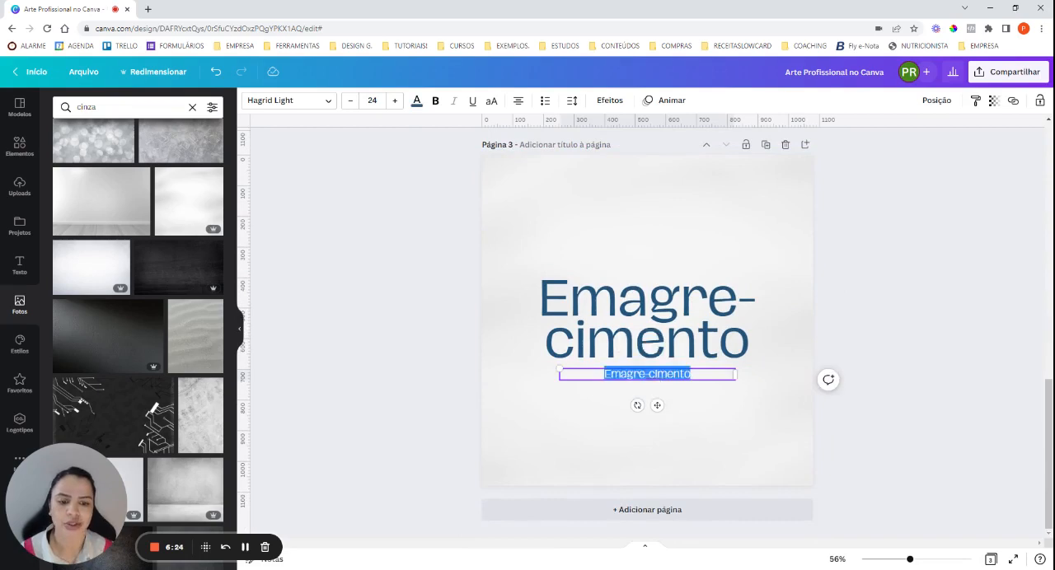
key(ctrl+v)
click(712, 388)
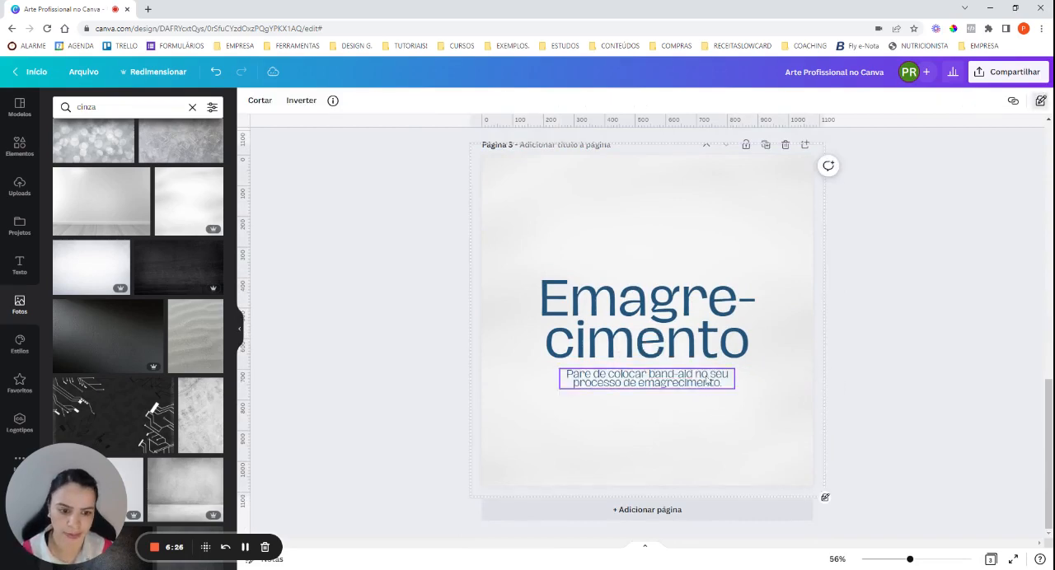
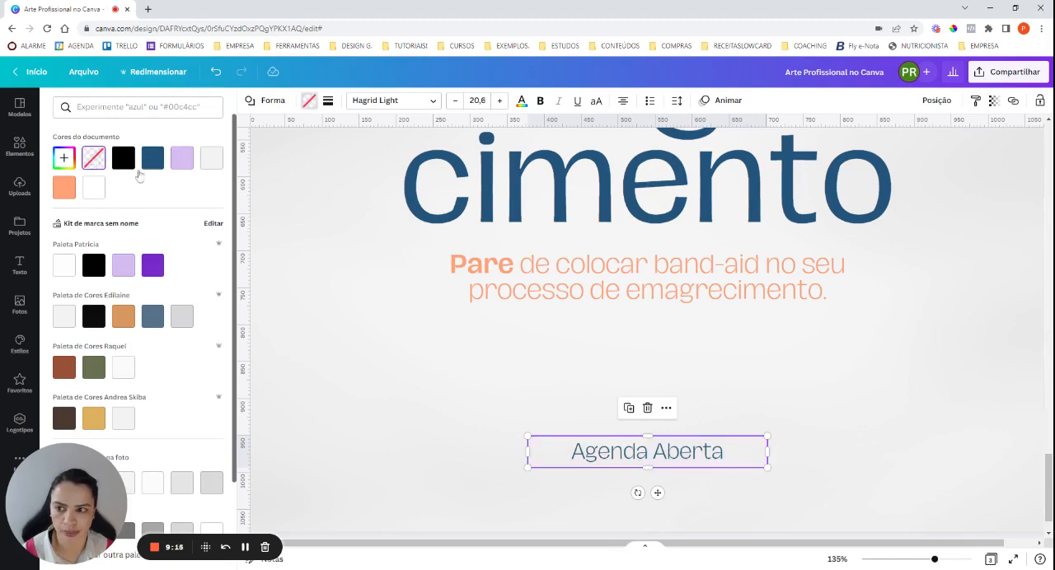
Give the "Agenda Aberta" box a solid border in the document's dark blue.
click(328, 102)
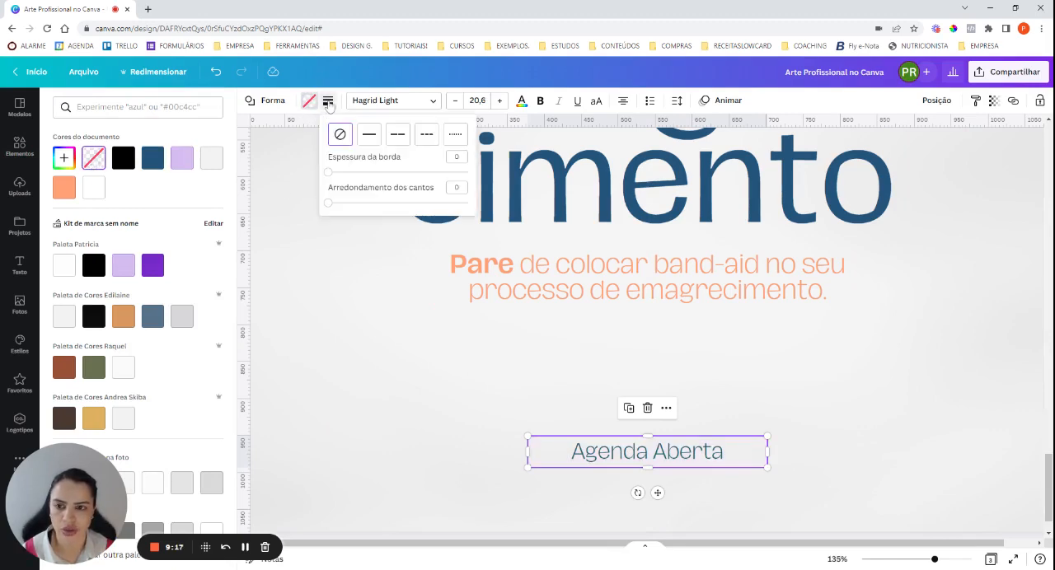
click(370, 136)
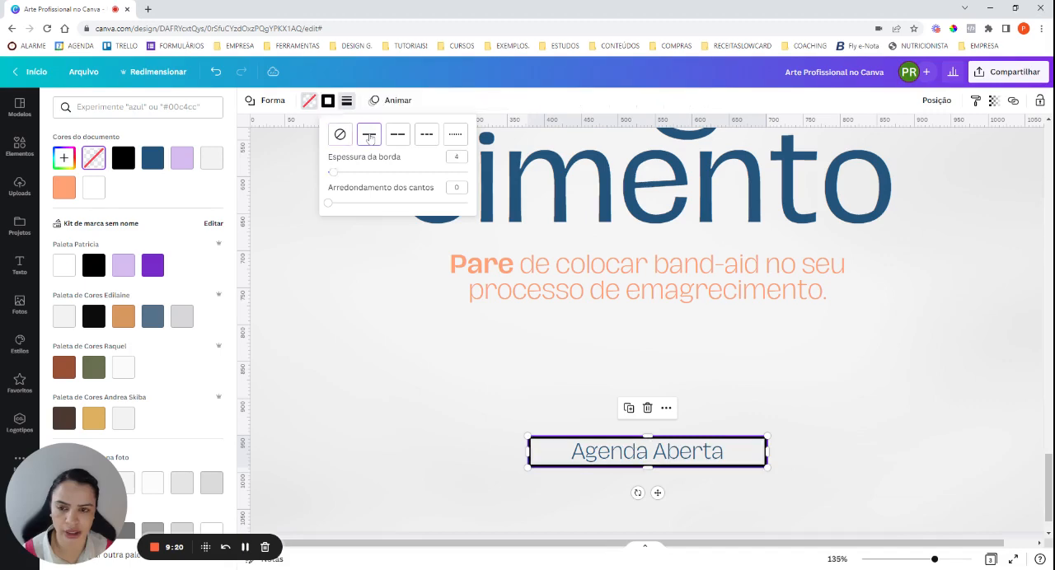
click(327, 103)
click(328, 104)
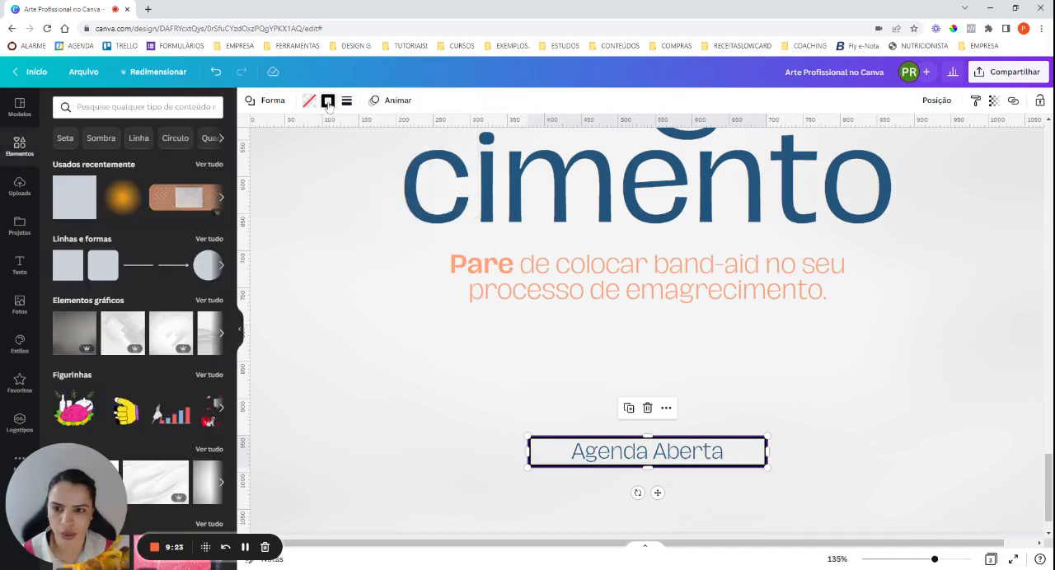
click(328, 103)
click(328, 103)
click(329, 104)
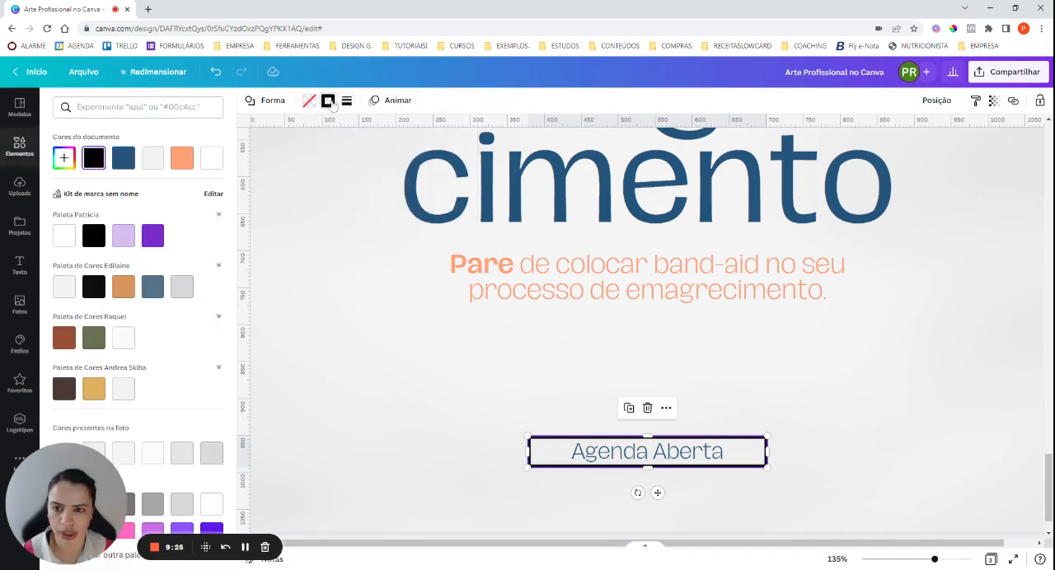
click(123, 159)
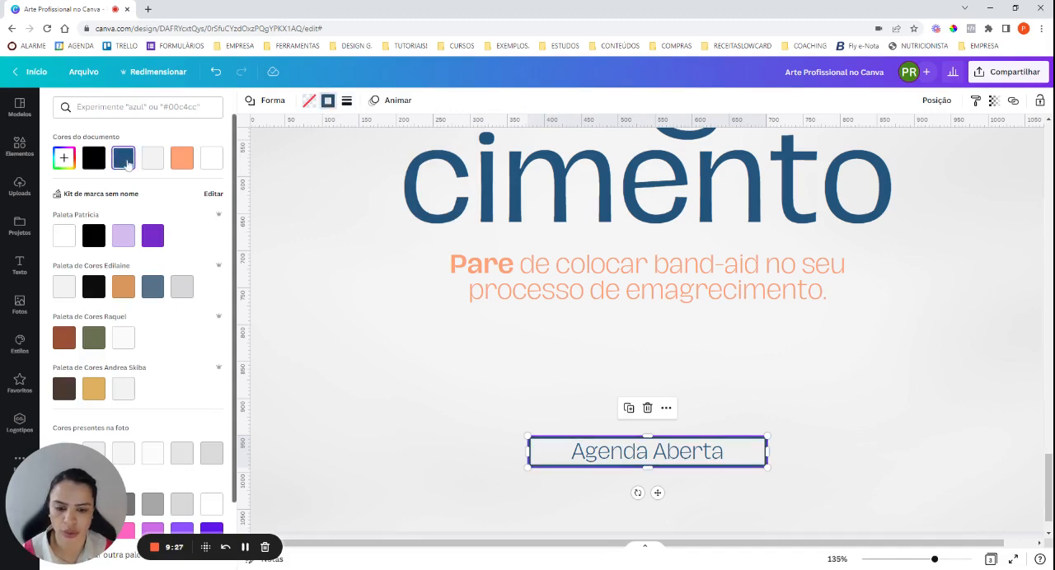
Thin the "Agenda Aberta" box's border to a thickness of 1.
click(346, 102)
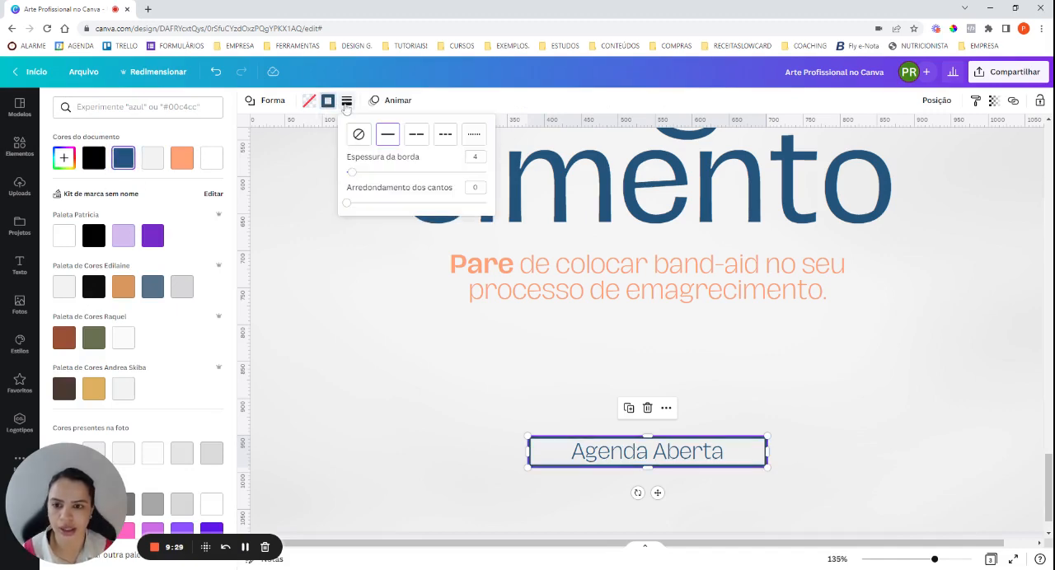
click(476, 157)
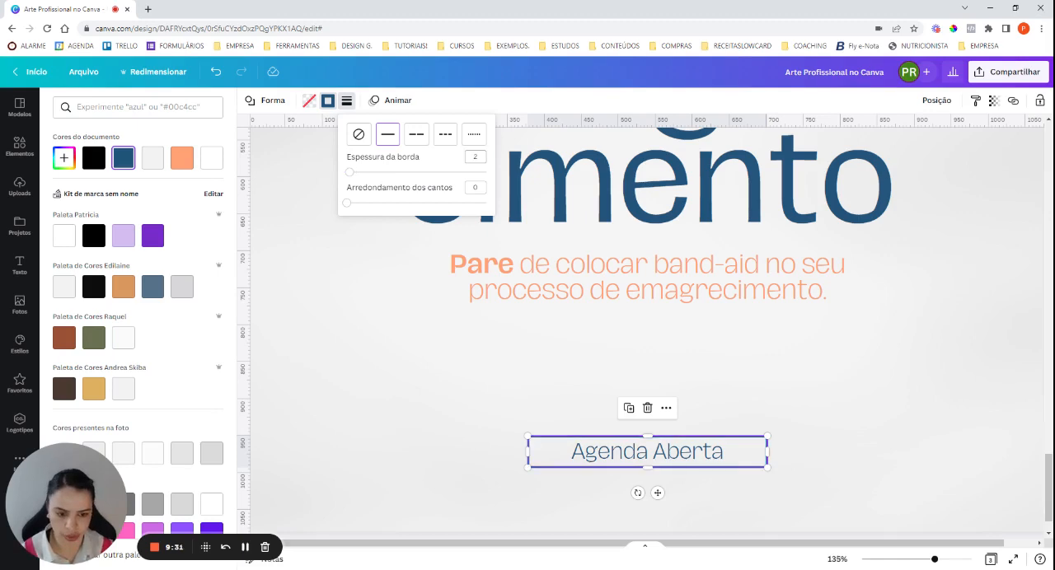
click(455, 413)
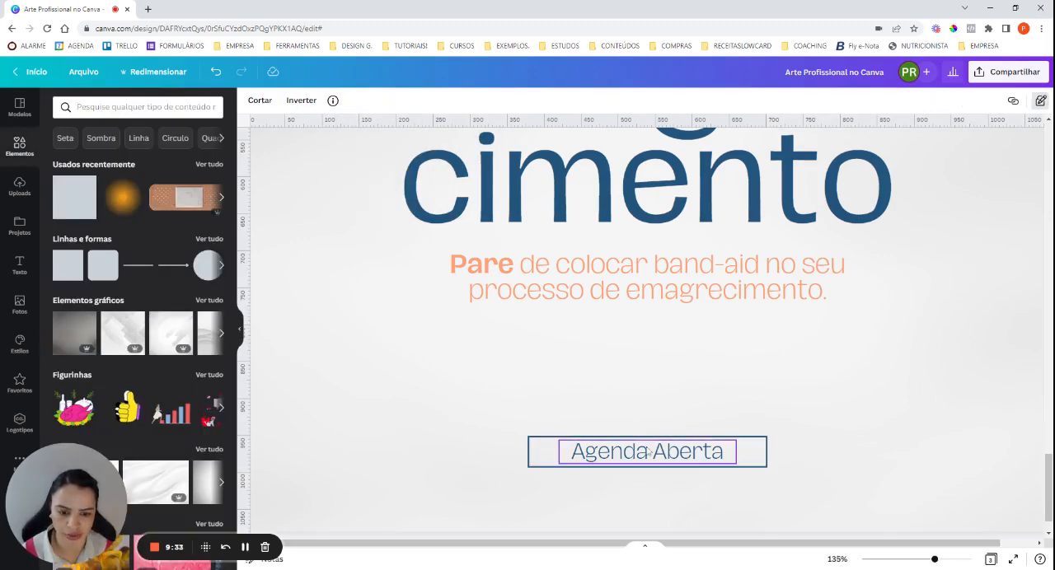
click(755, 452)
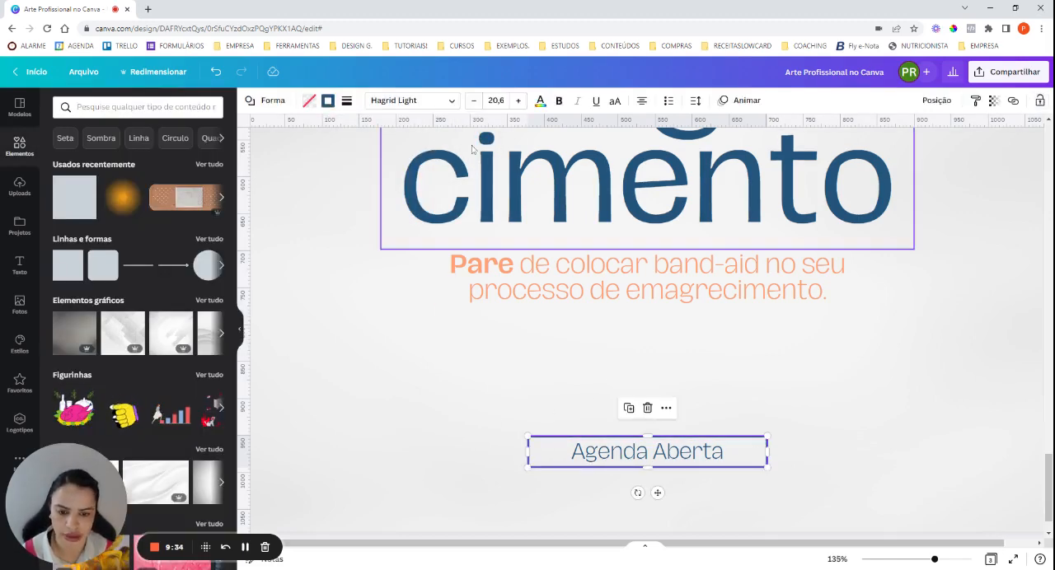
click(347, 100)
click(475, 157)
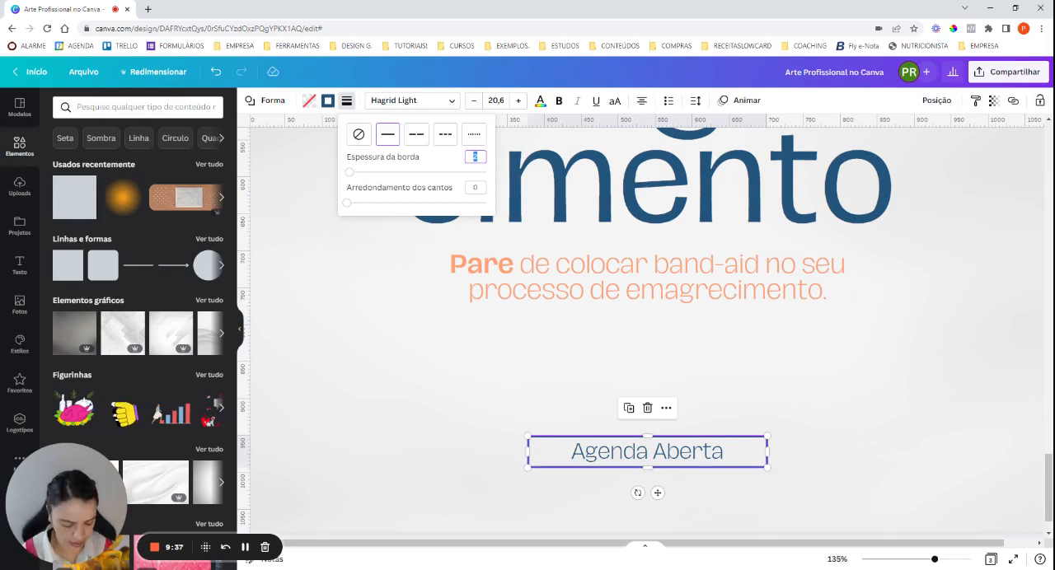
text(1)
click(474, 437)
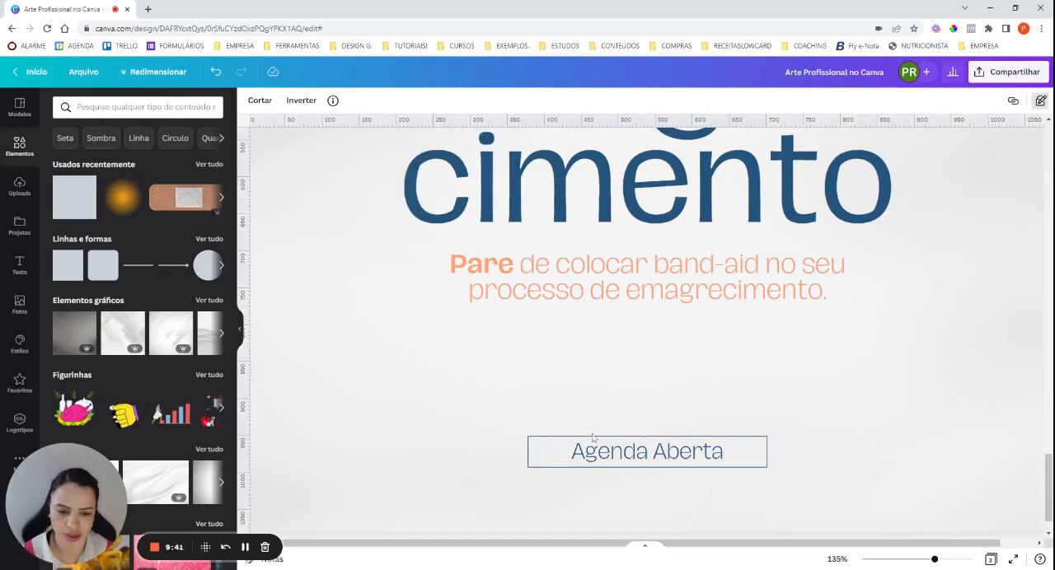
click(838, 558)
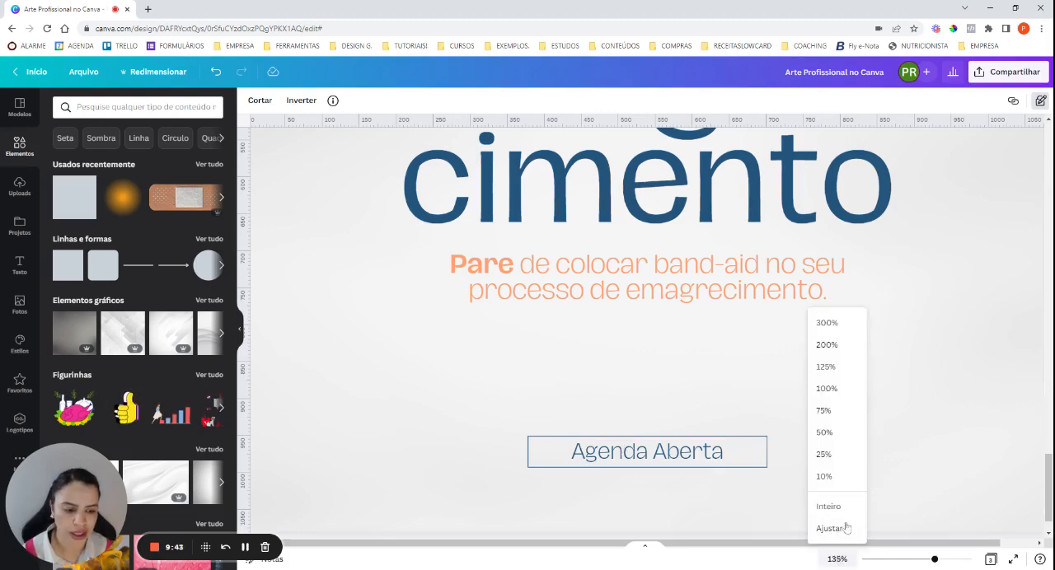
click(843, 518)
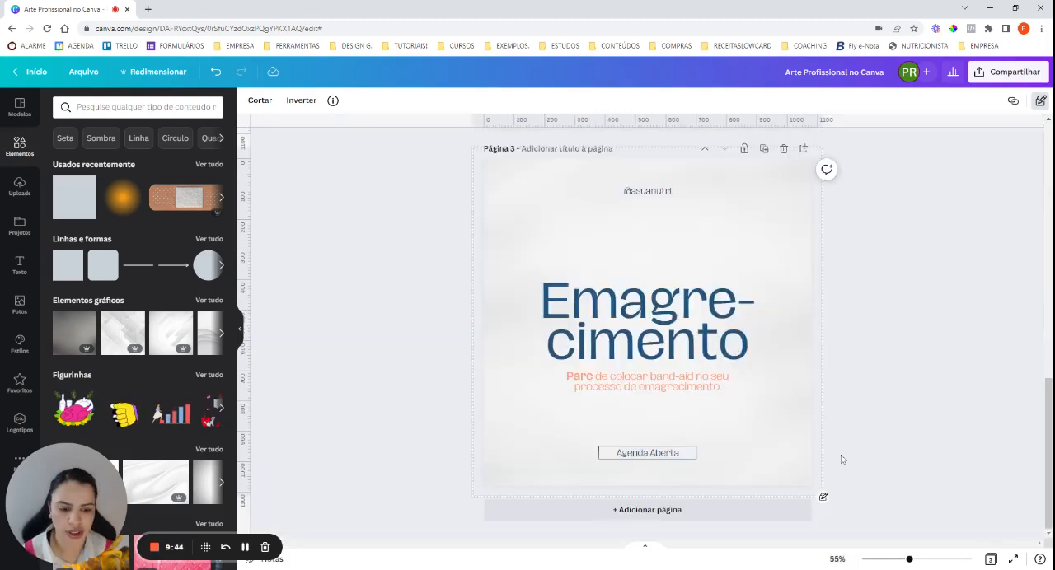
Add a square shape and resize it into a thin highlight bar behind the word "processo" in the subtitle.
click(882, 441)
drag(910, 560, 934, 561)
scroll(599, 400, down, 2)
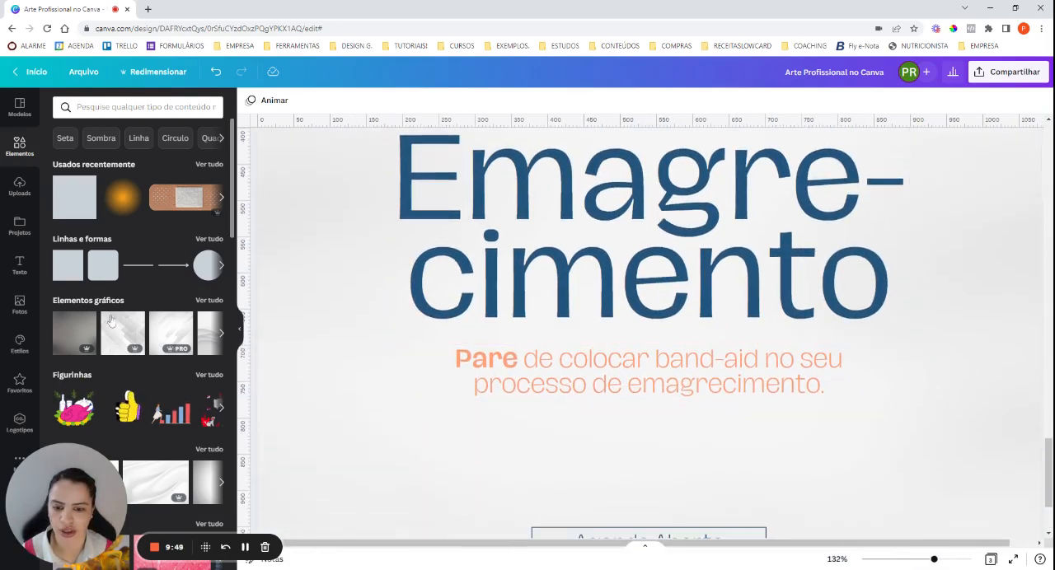
click(88, 217)
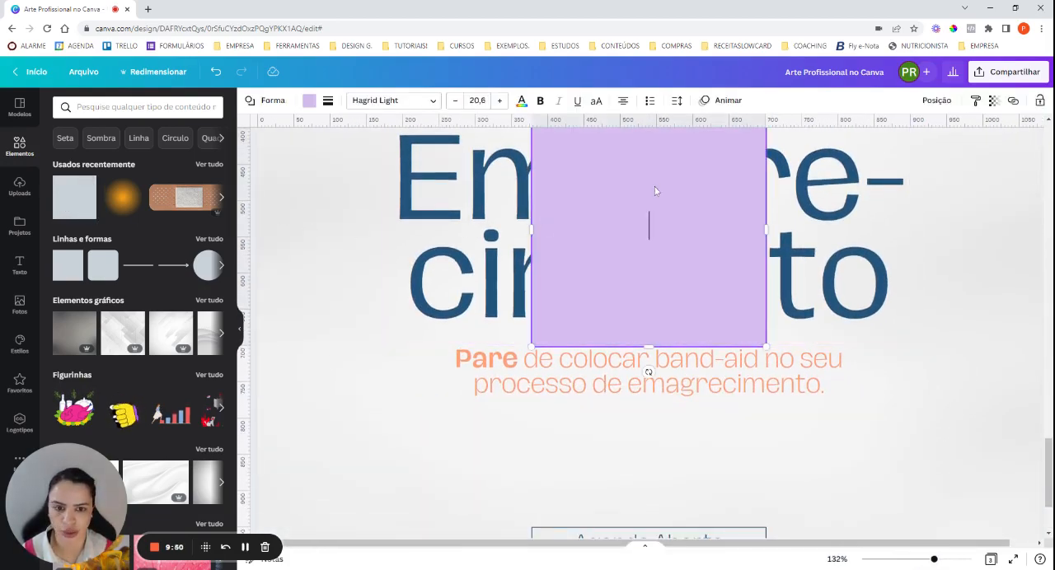
drag(661, 188, 597, 235)
drag(582, 165, 584, 373)
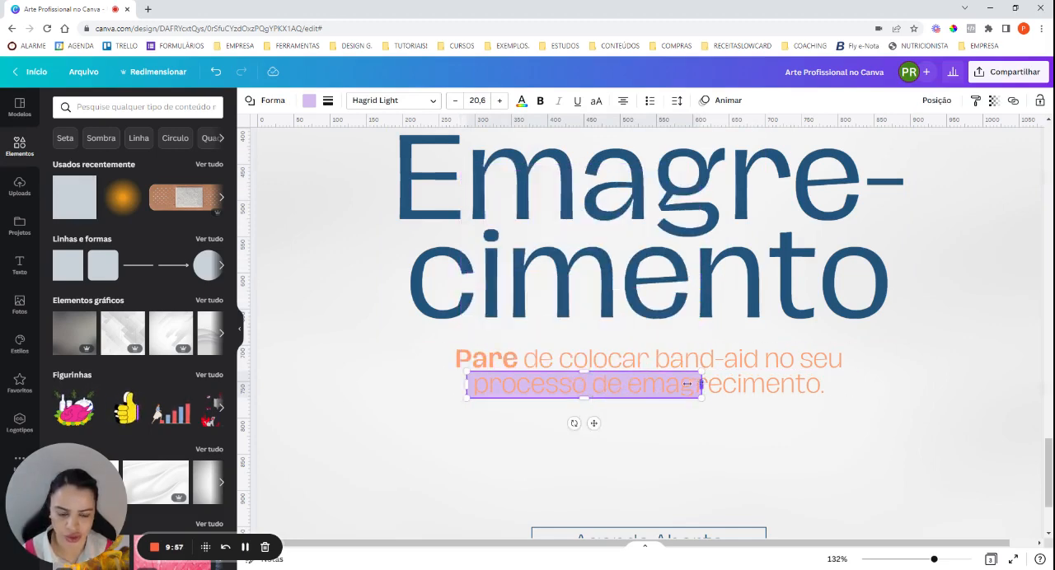
drag(686, 384, 590, 397)
drag(465, 385, 468, 385)
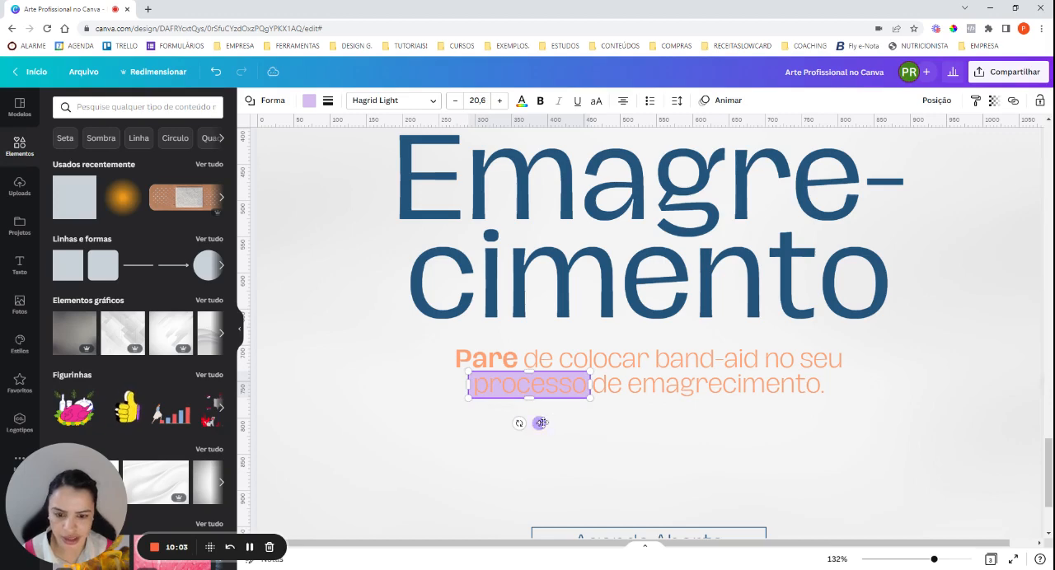
Nudge the highlight bar slightly right, fill it with the document's dark blue and trim its right end to the word "processo".
drag(539, 423, 539, 421)
click(630, 445)
key(Right)
key(Right)
key(Right)
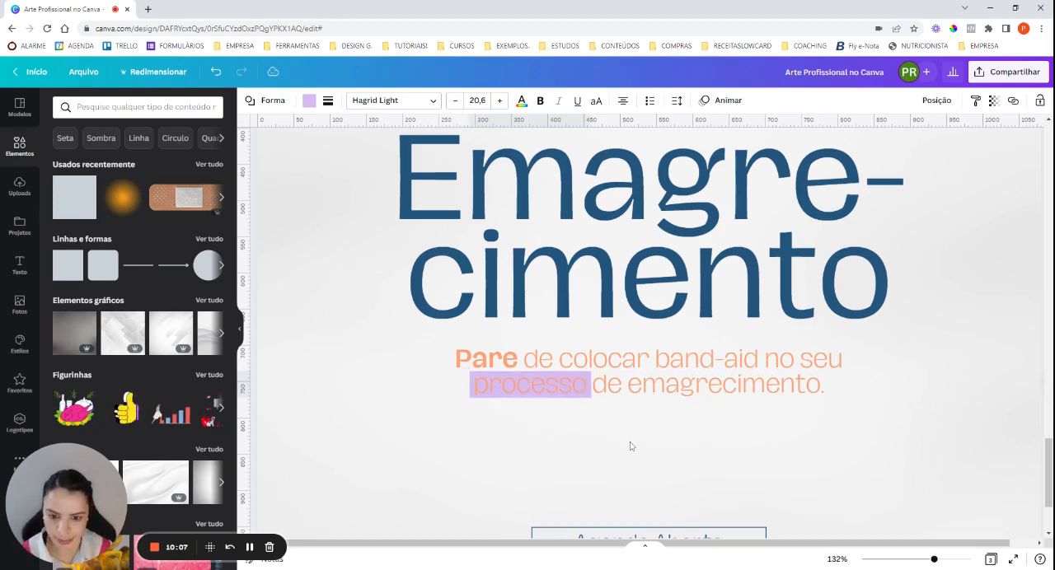
click(309, 99)
click(153, 157)
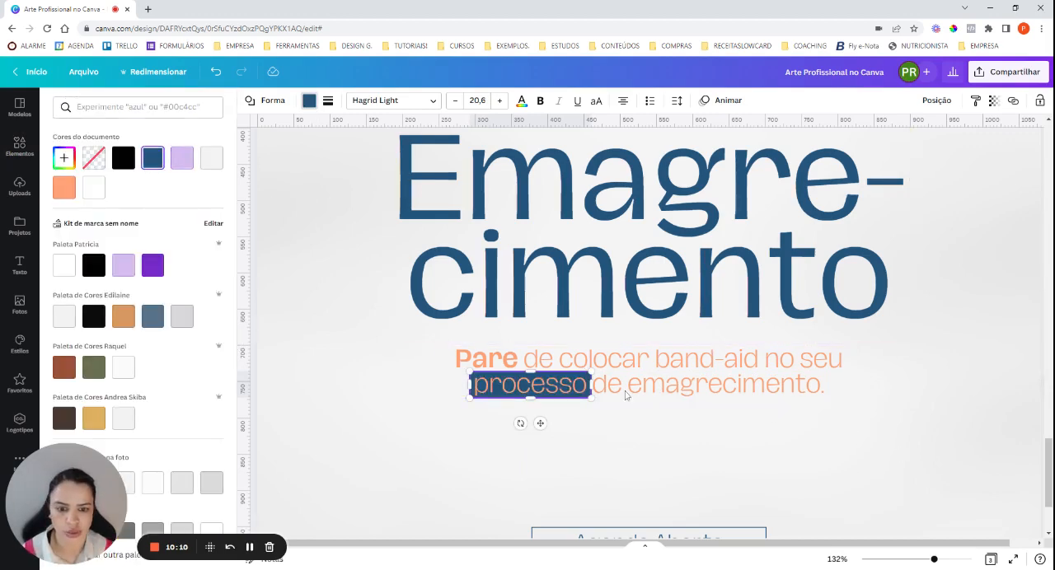
drag(590, 384, 586, 384)
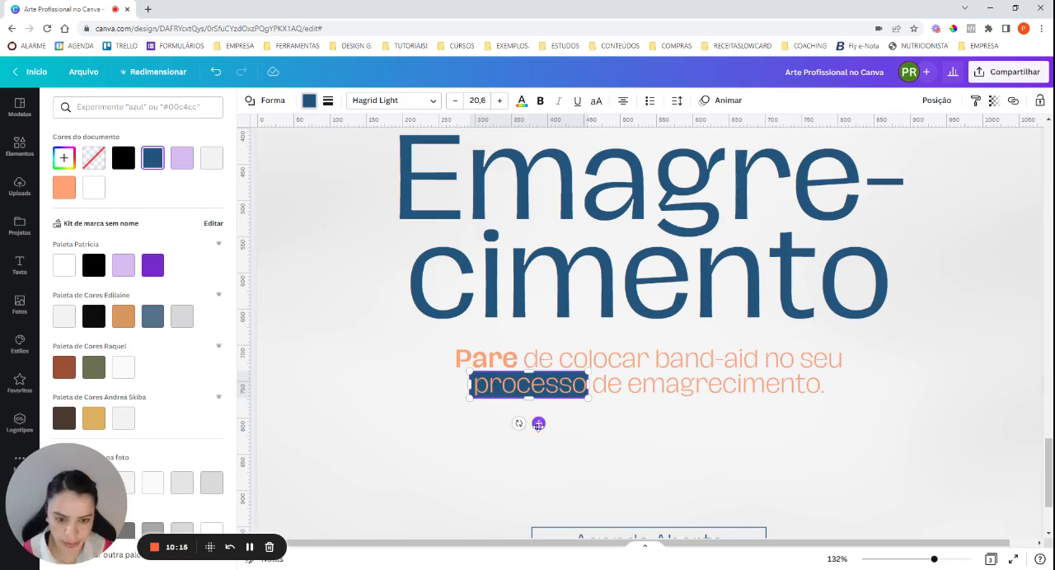
click(557, 438)
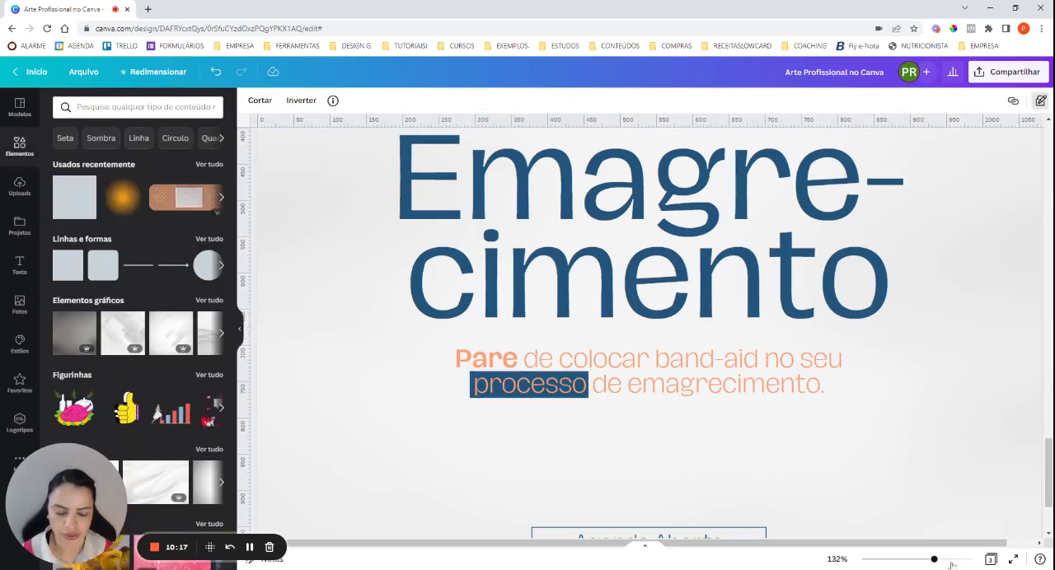
Move the subtitle and its highlight bar up closer to the heading, and centre all of them on the page.
click(837, 559)
click(833, 508)
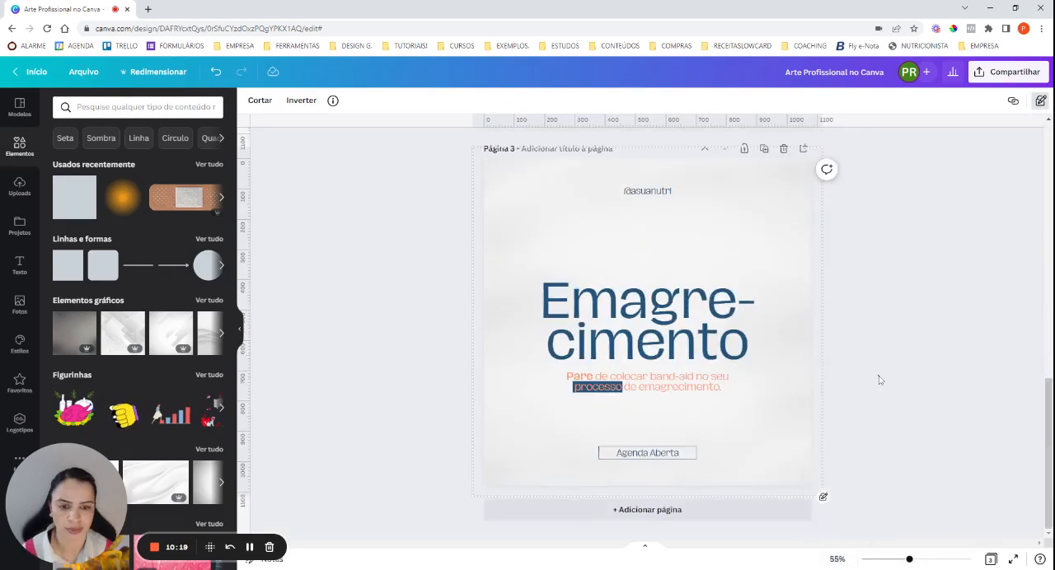
drag(734, 420, 641, 381)
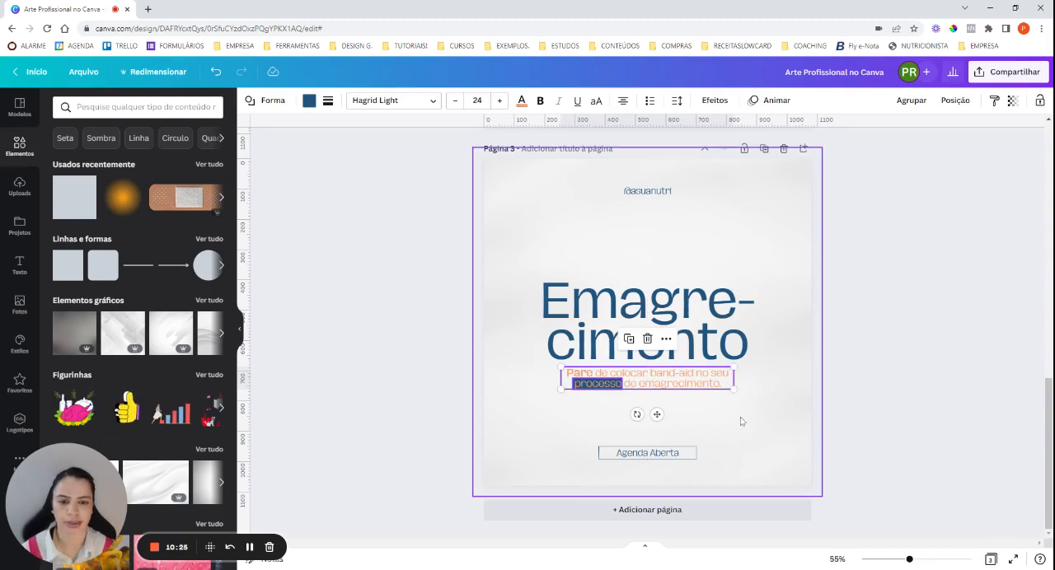
drag(753, 417, 498, 241)
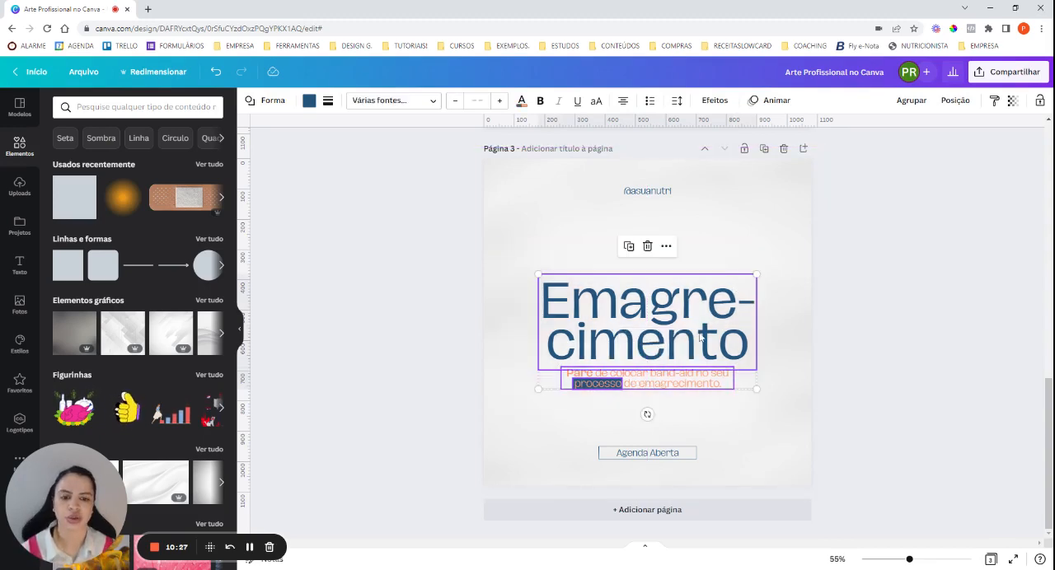
drag(699, 333, 697, 325)
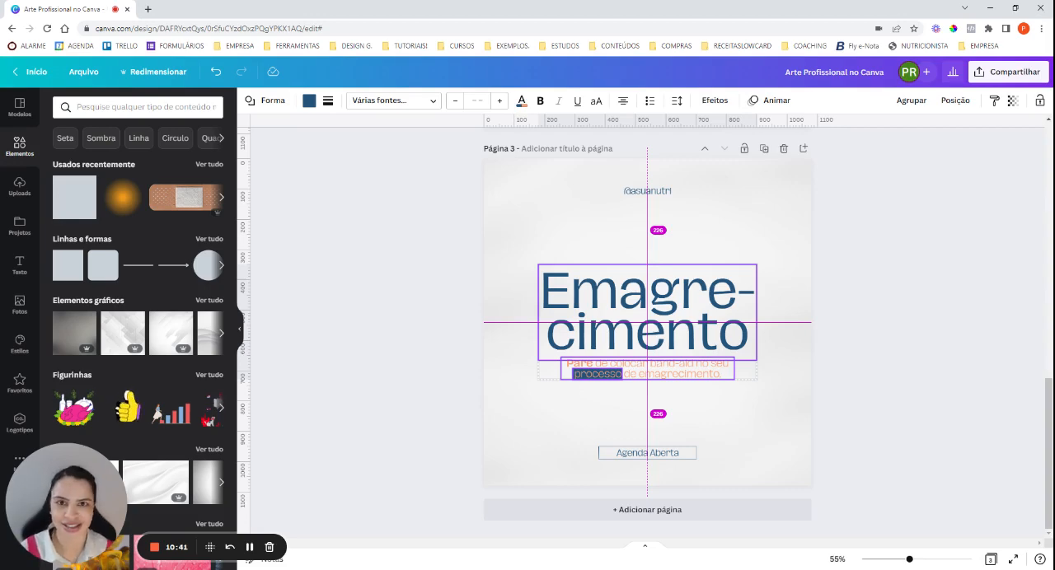
click(869, 361)
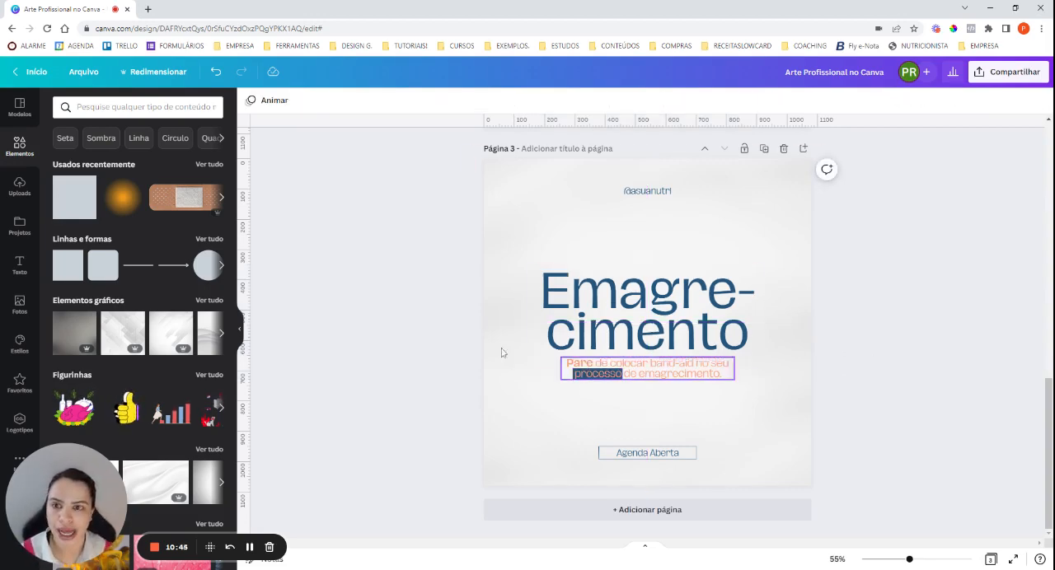
Add the orange blurred glow graphic, enlarge it and position it over the page's lower-right corner.
click(123, 201)
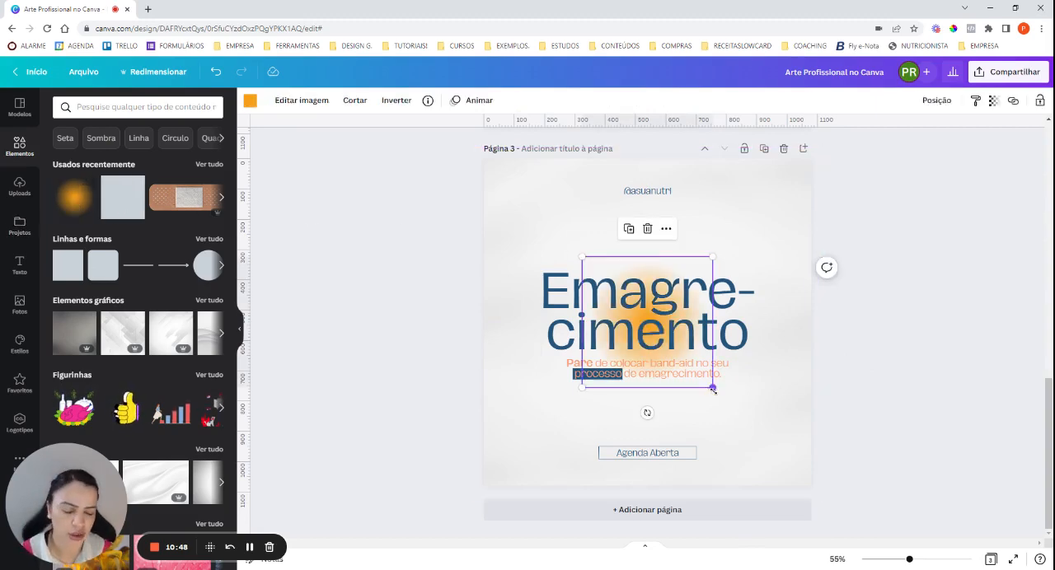
drag(713, 387, 919, 535)
drag(833, 420, 864, 464)
drag(959, 304, 989, 271)
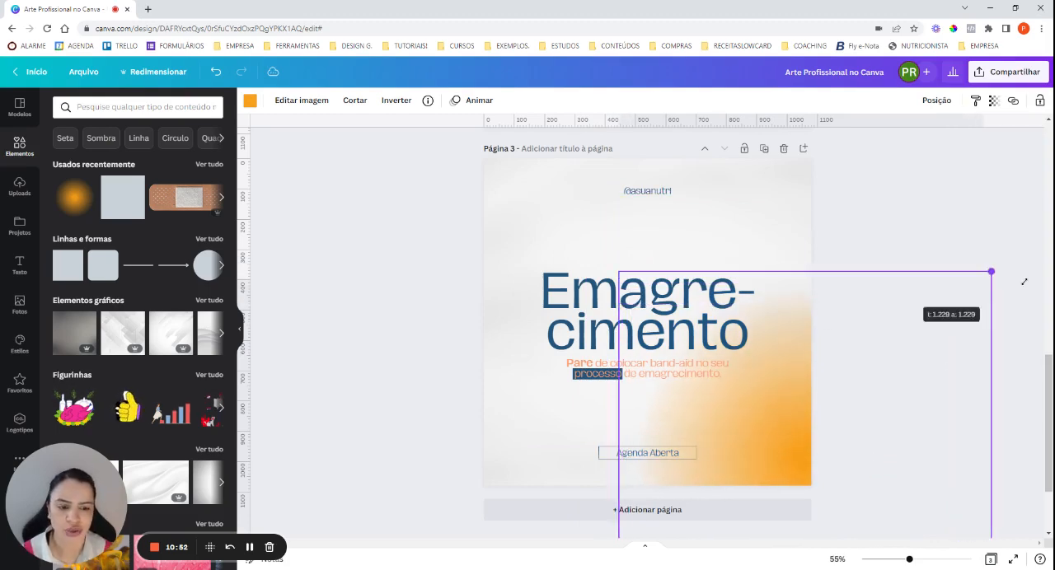
drag(865, 412, 859, 428)
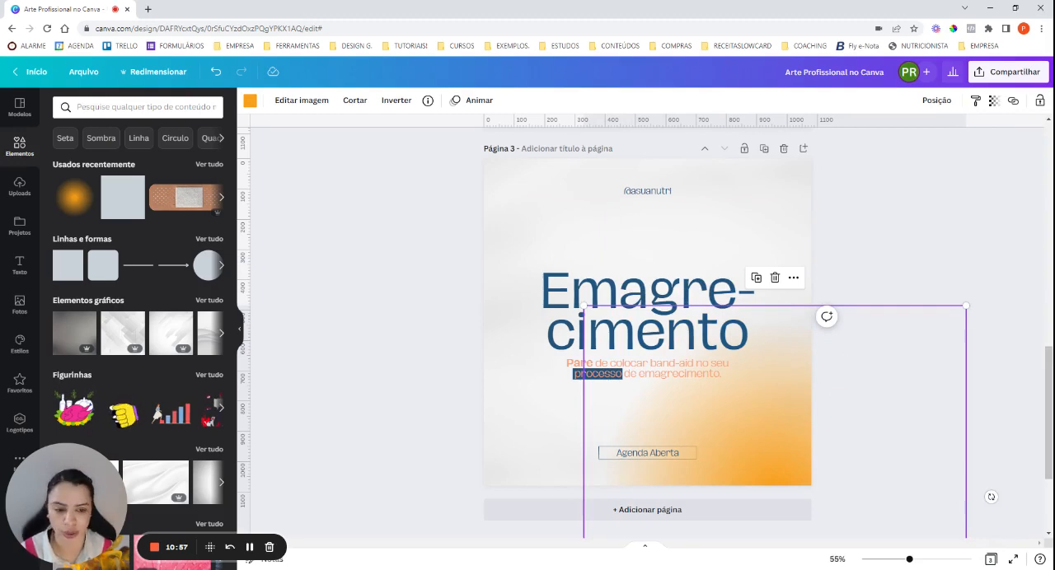
Search the elements library for "blur", and recolour the large orange glow white.
click(250, 100)
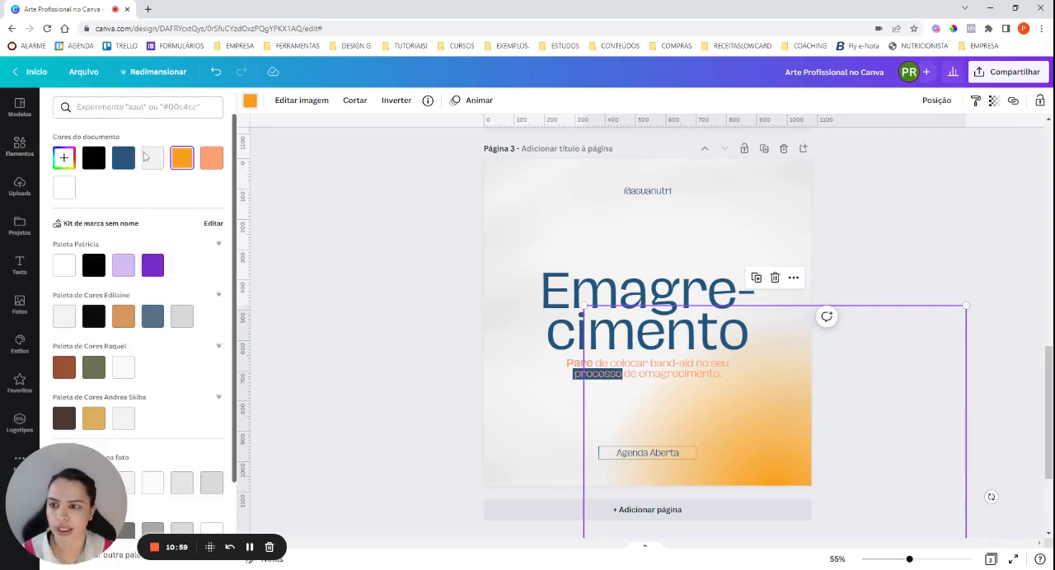
click(19, 147)
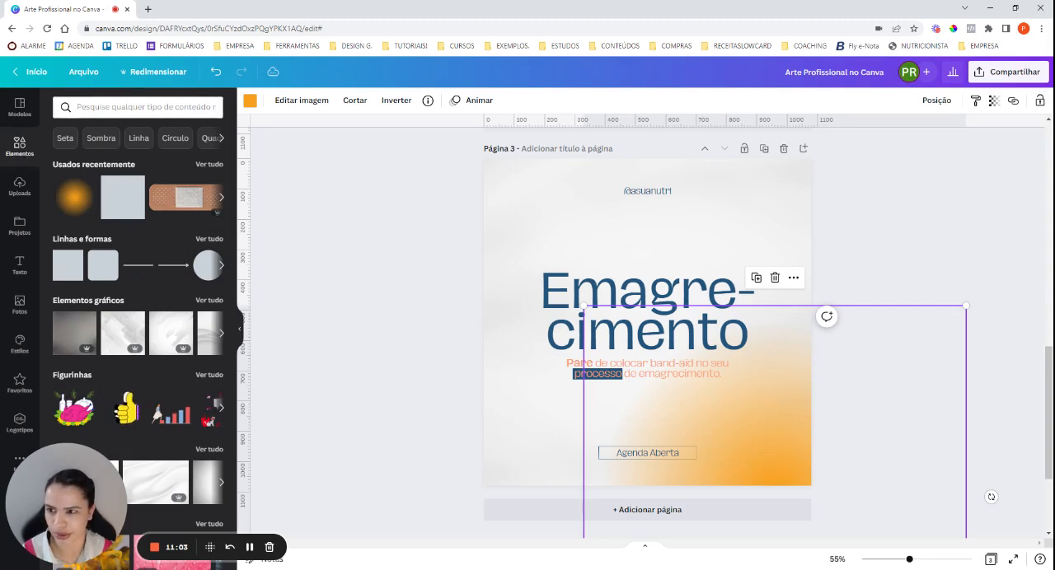
text(blur)
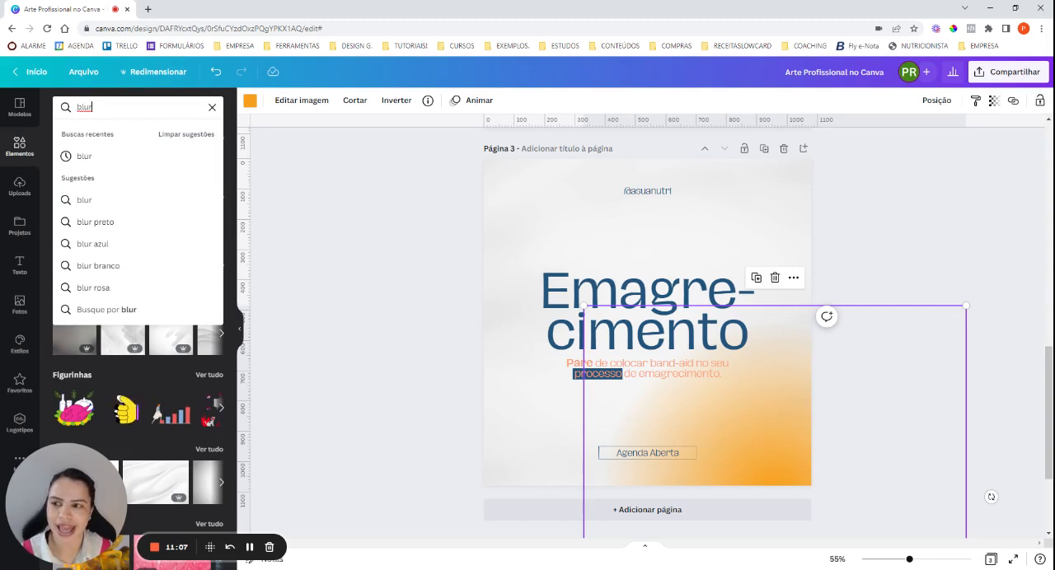
click(120, 199)
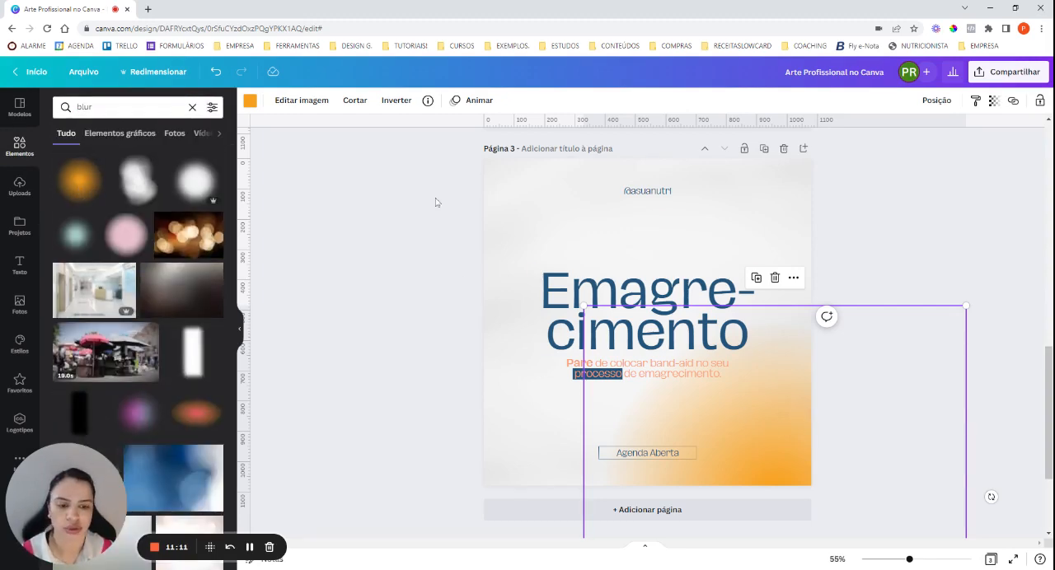
click(251, 101)
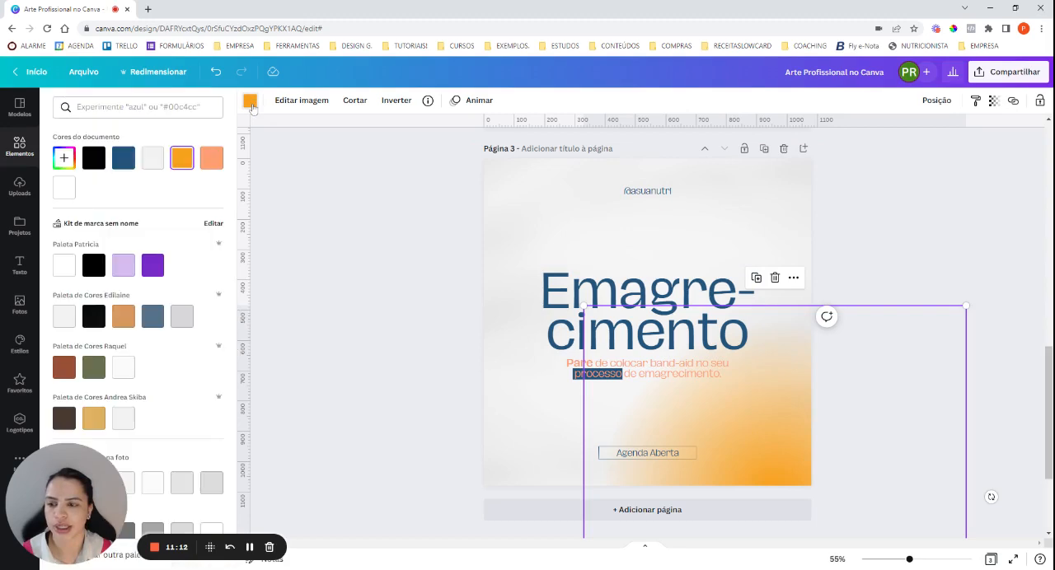
click(65, 189)
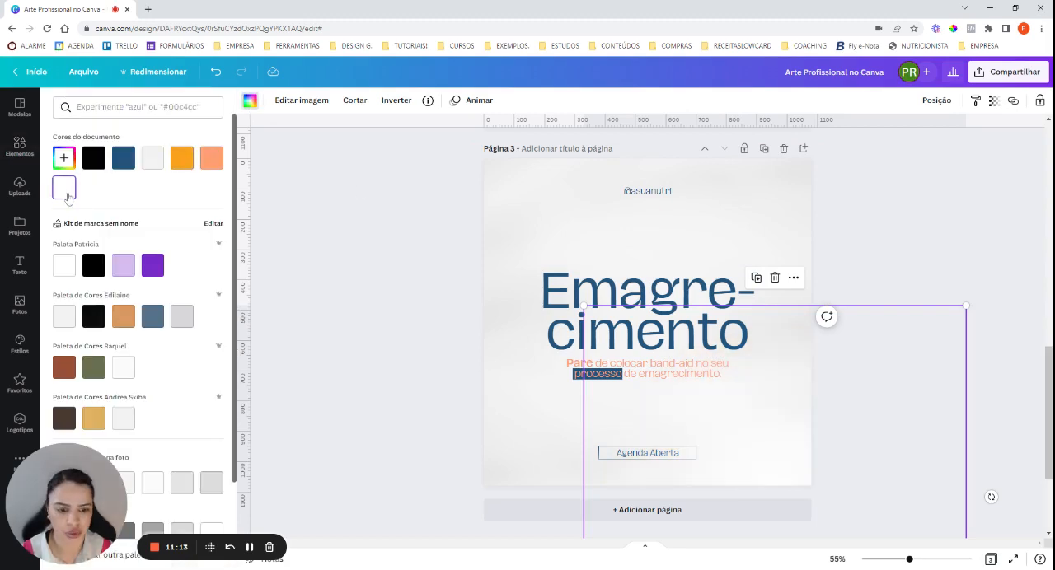
Layer the white glow just above the page's backmost element and shift it slightly up and left.
click(936, 100)
click(881, 162)
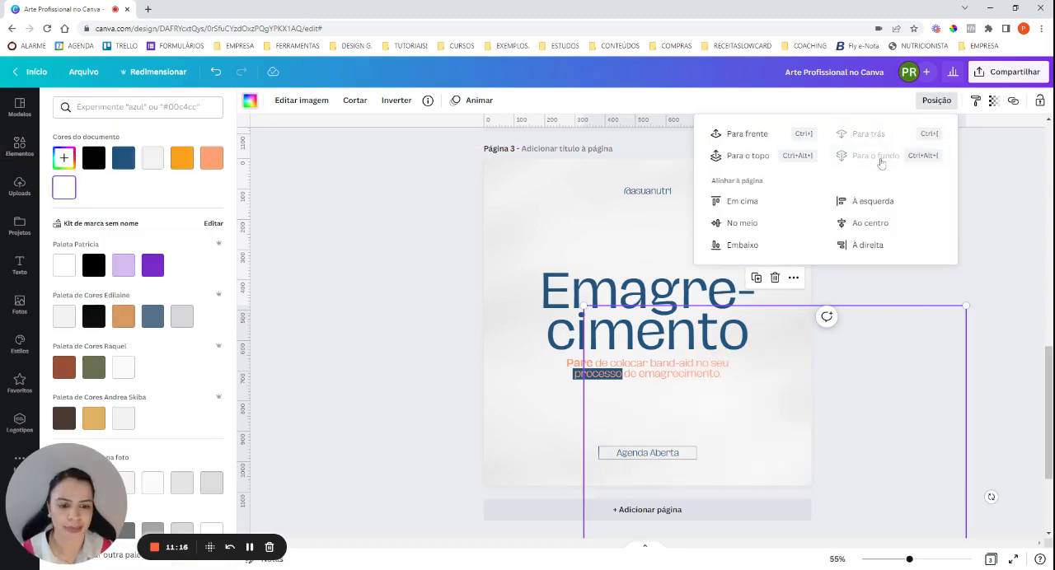
click(774, 140)
click(778, 223)
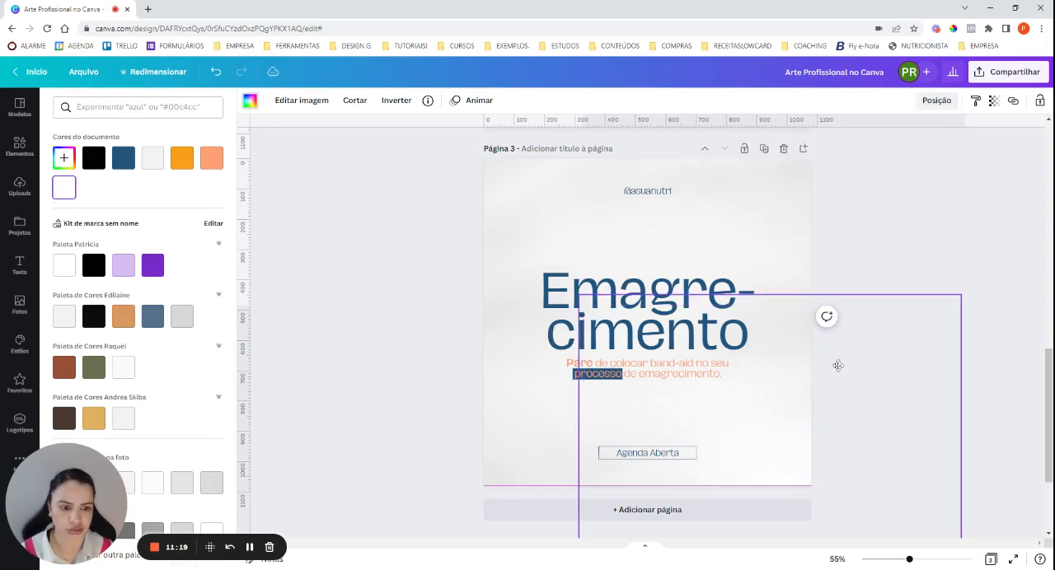
click(932, 104)
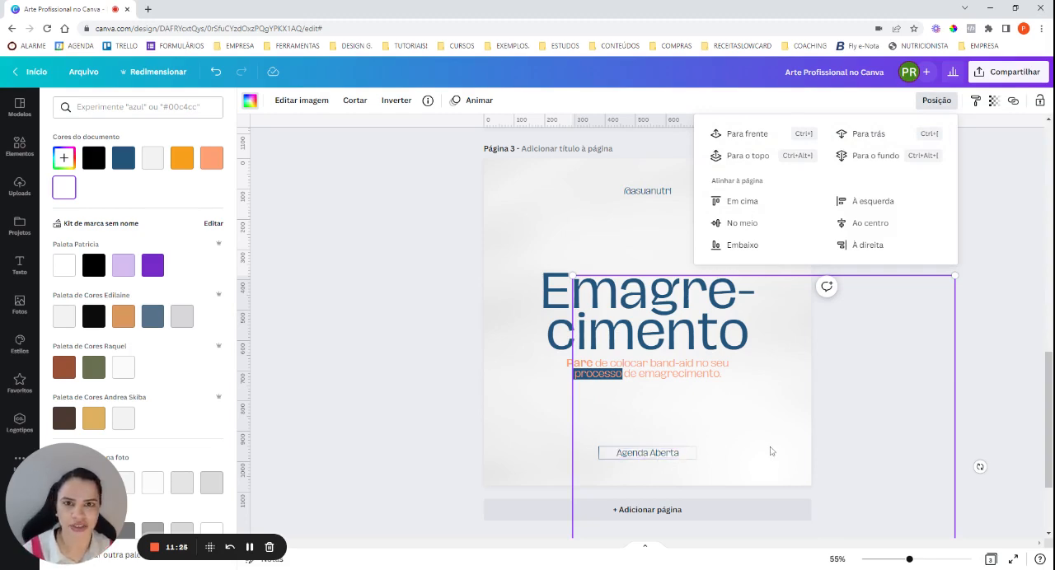
Reduce the white glow's opacity slightly and lock it in place.
click(994, 100)
drag(991, 146, 1051, 185)
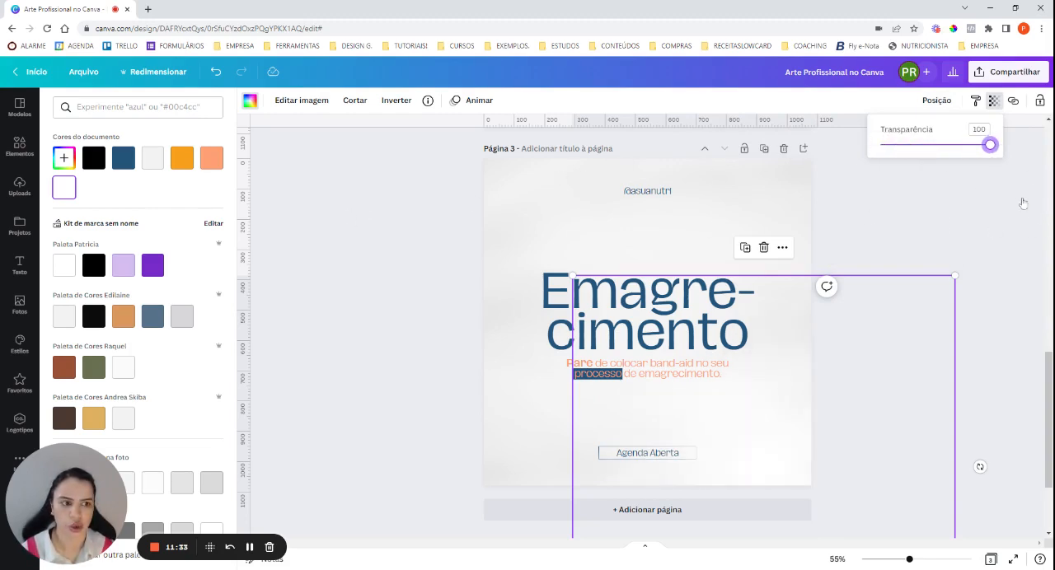
drag(990, 146, 979, 146)
click(1042, 102)
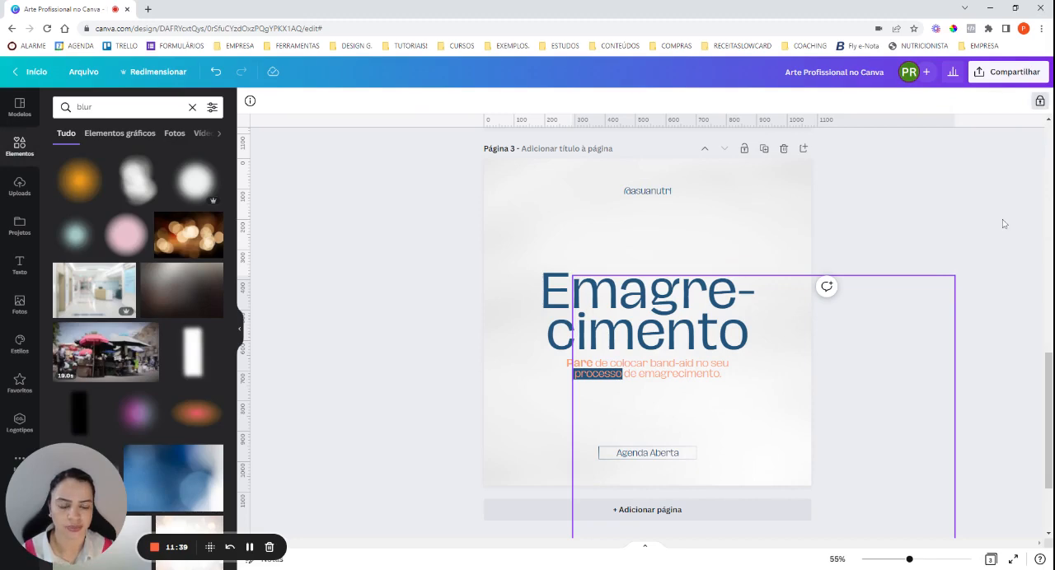
click(1003, 222)
Search the elements library for "band aid", restrict the results to photos, and add the perforated band-aid with the grey pad.
click(19, 145)
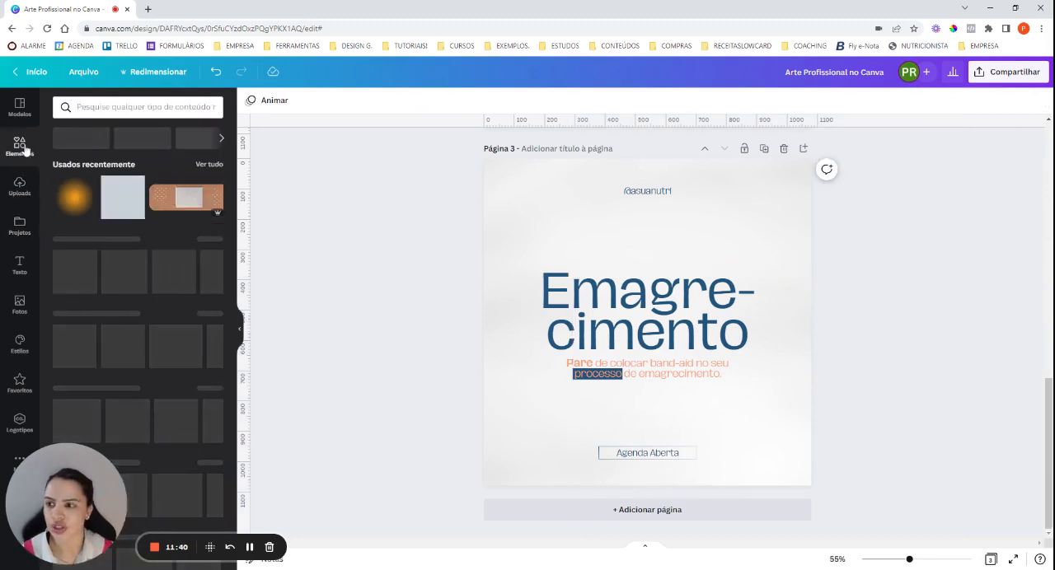
key(Escape)
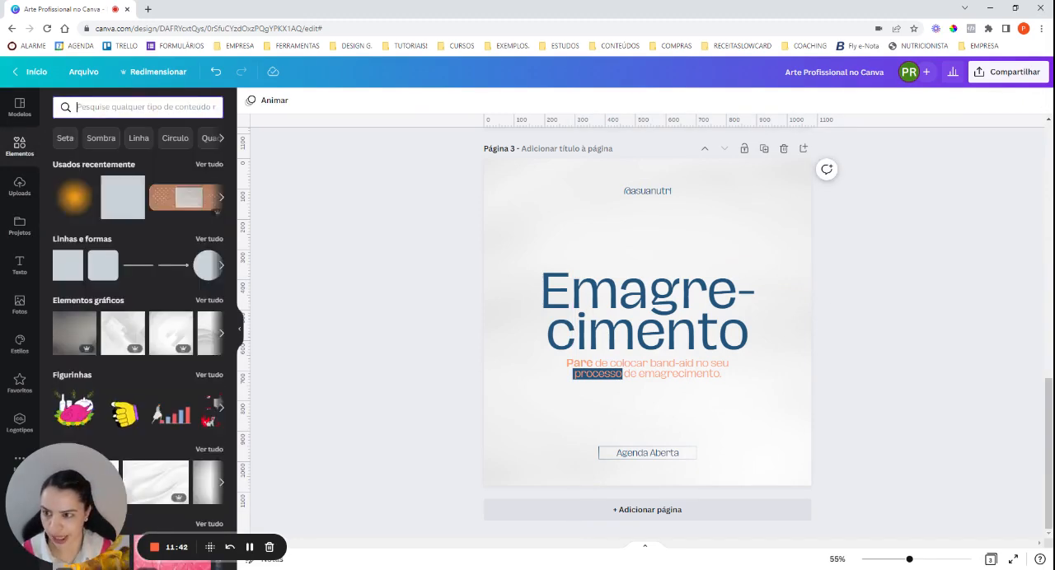
text(band)
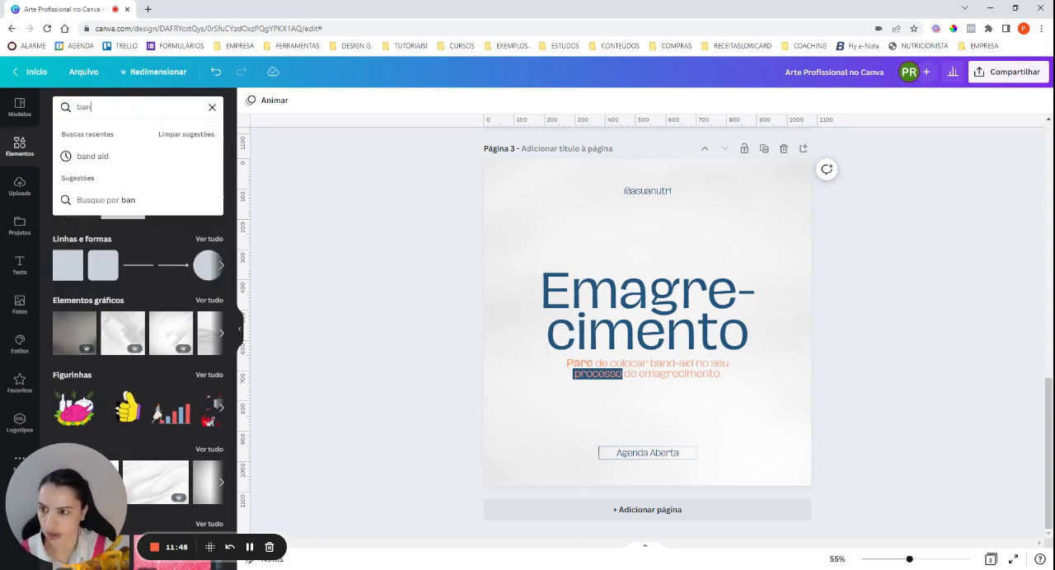
click(113, 160)
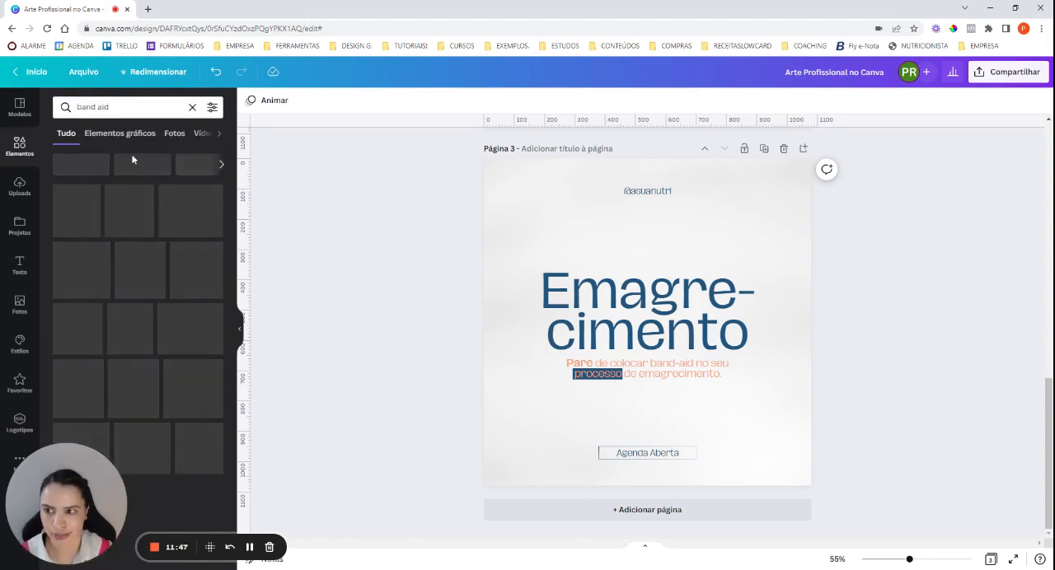
click(173, 137)
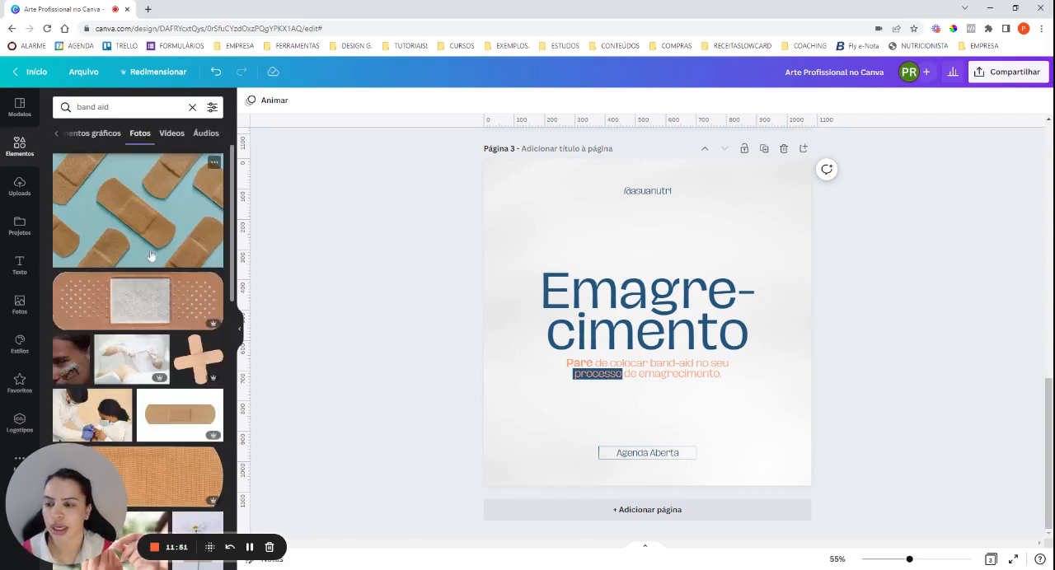
scroll(125, 242, down, 1)
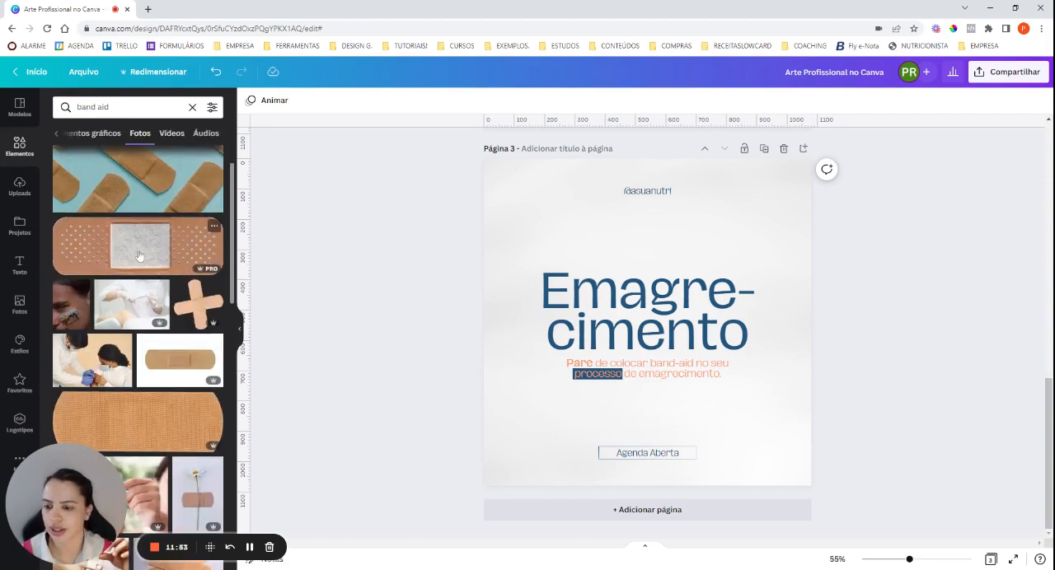
click(139, 255)
click(158, 434)
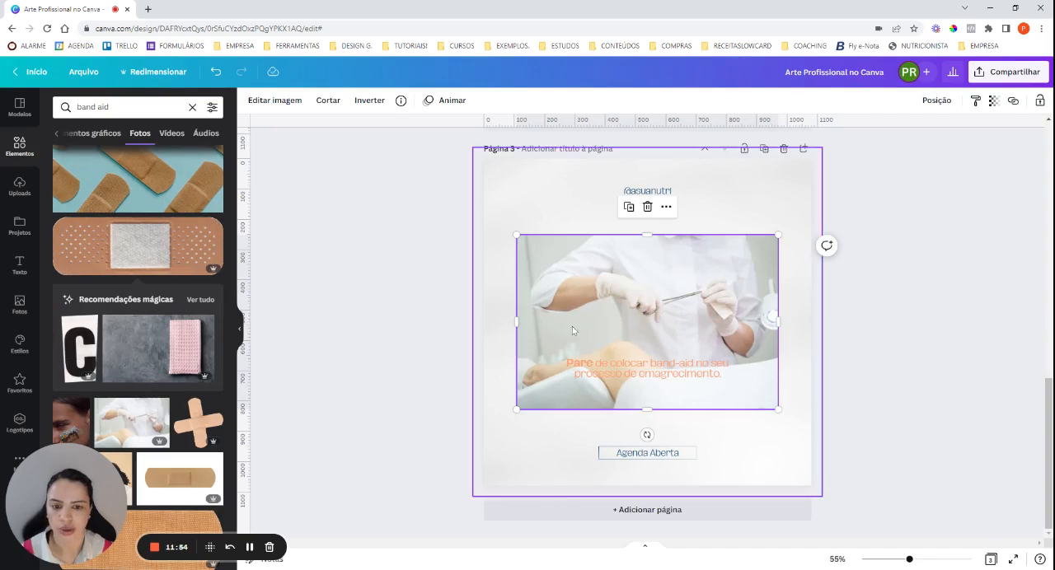
key(ctrl+z)
scroll(139, 353, down, 3)
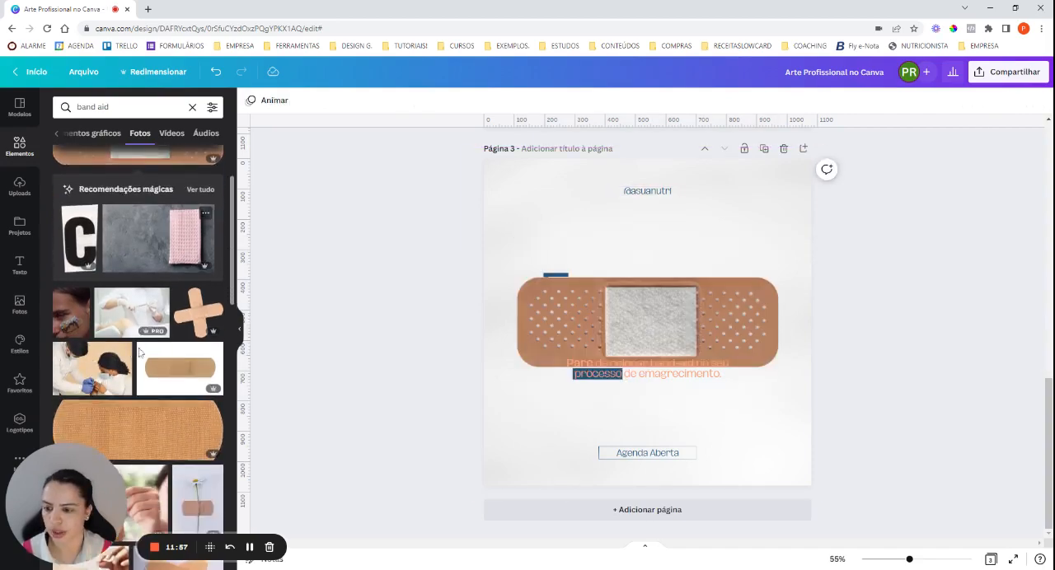
scroll(139, 353, down, 3)
click(146, 322)
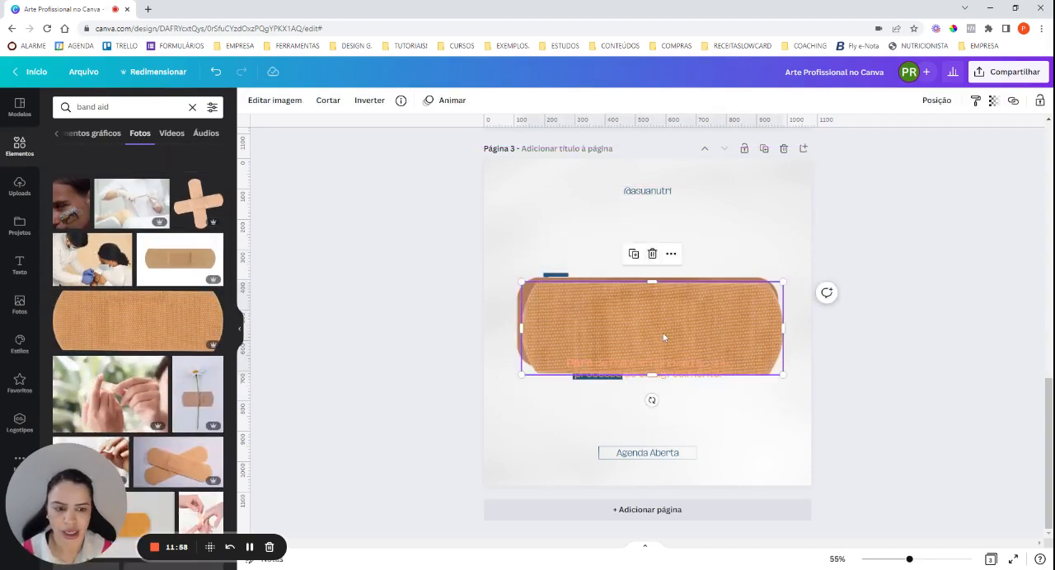
drag(662, 333, 657, 386)
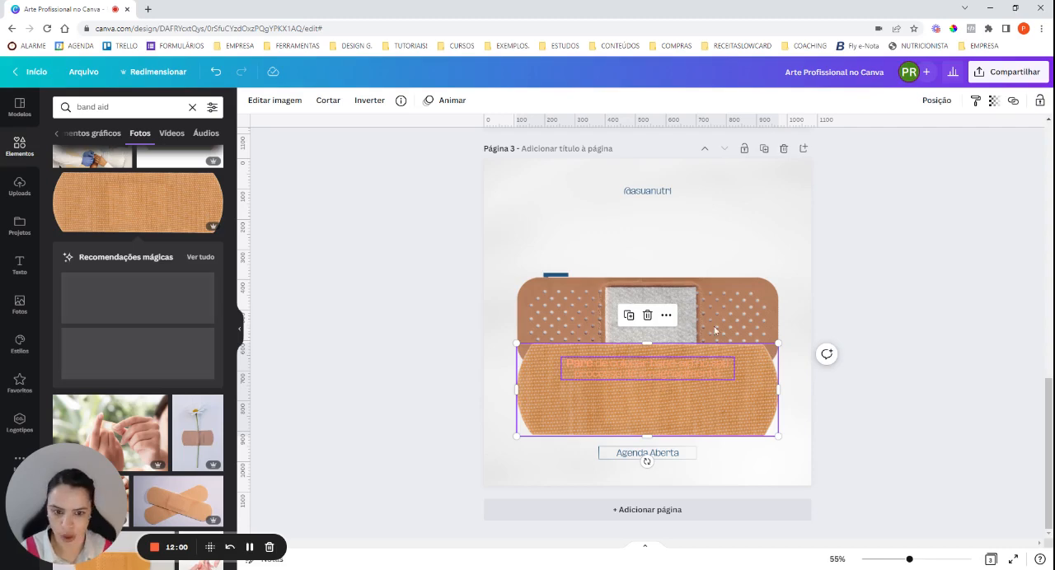
key(Delete)
Shrink the band-aid, place it above the heading's right half, and give it the Brilhante shadow effect.
drag(777, 366, 744, 237)
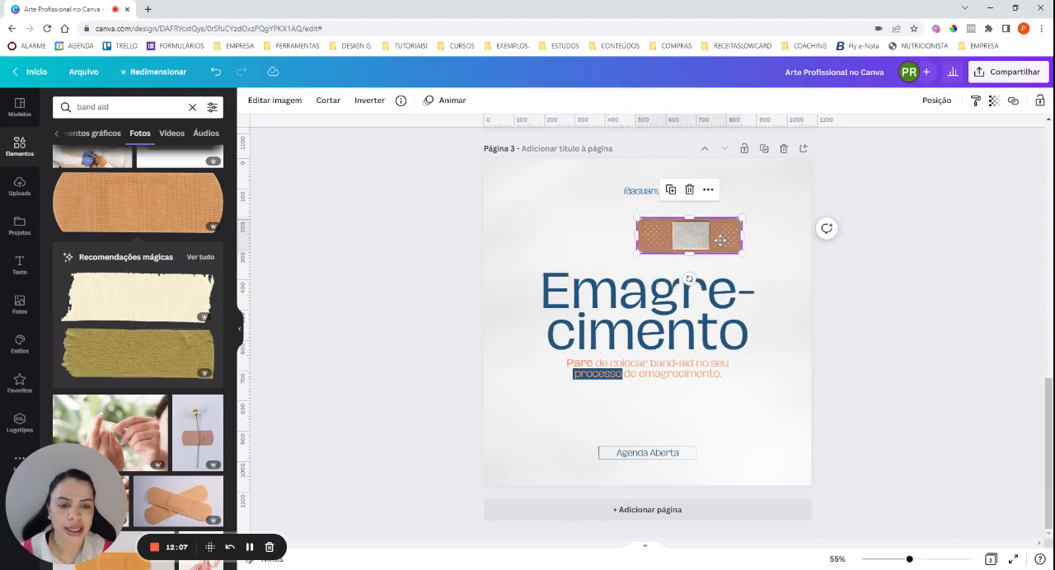
click(275, 100)
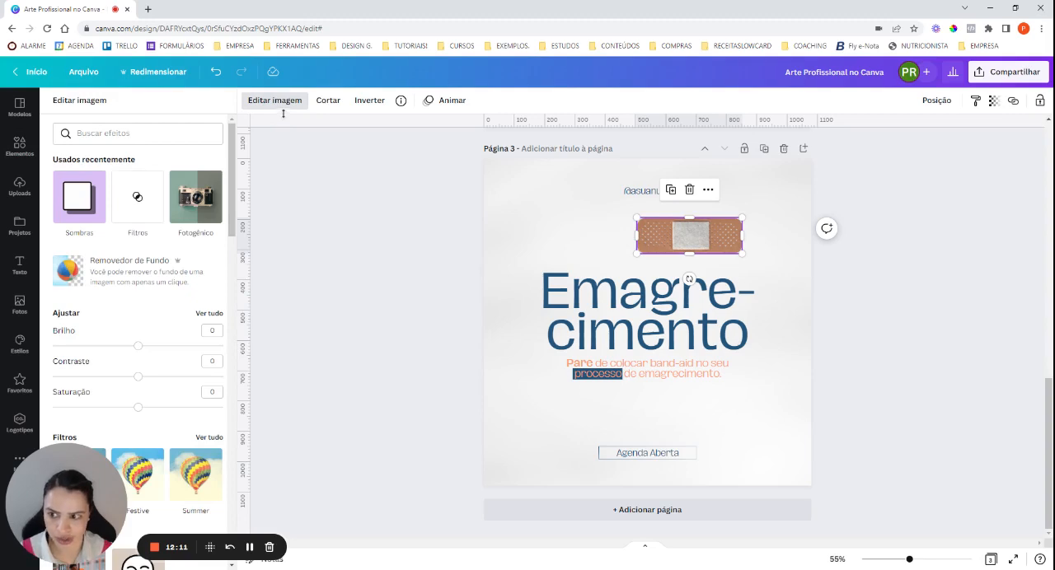
click(79, 198)
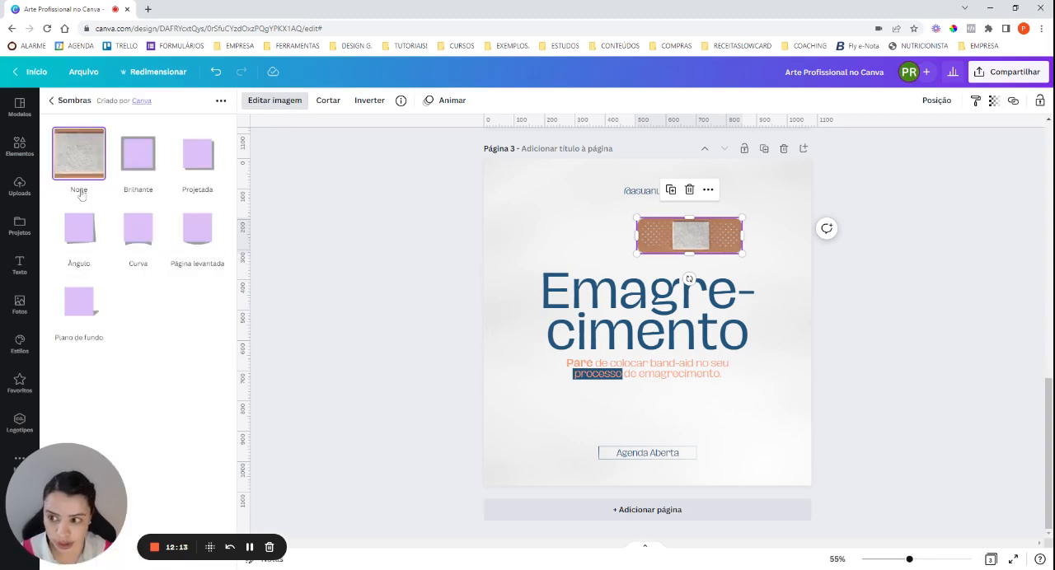
click(147, 159)
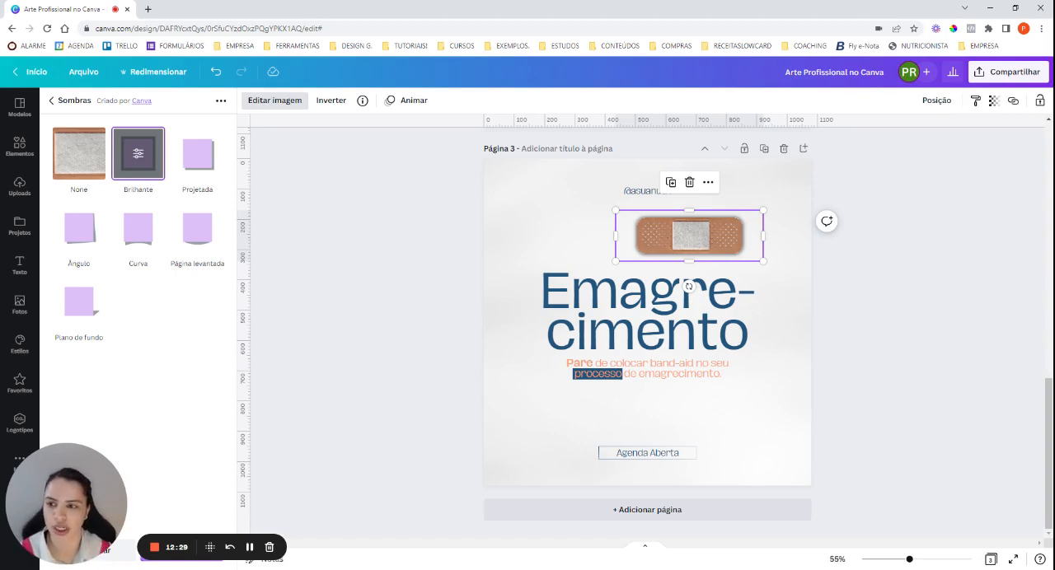
Set the band-aid's shadow to Tamanho 2, Transparência 60 and Desfoque 4, and apply it.
click(141, 154)
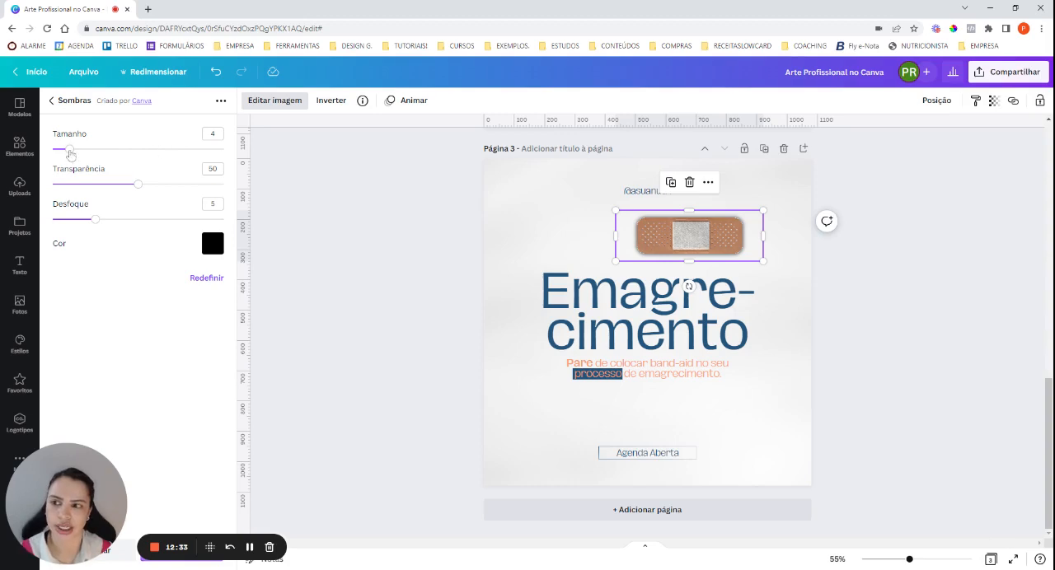
drag(70, 152, 65, 151)
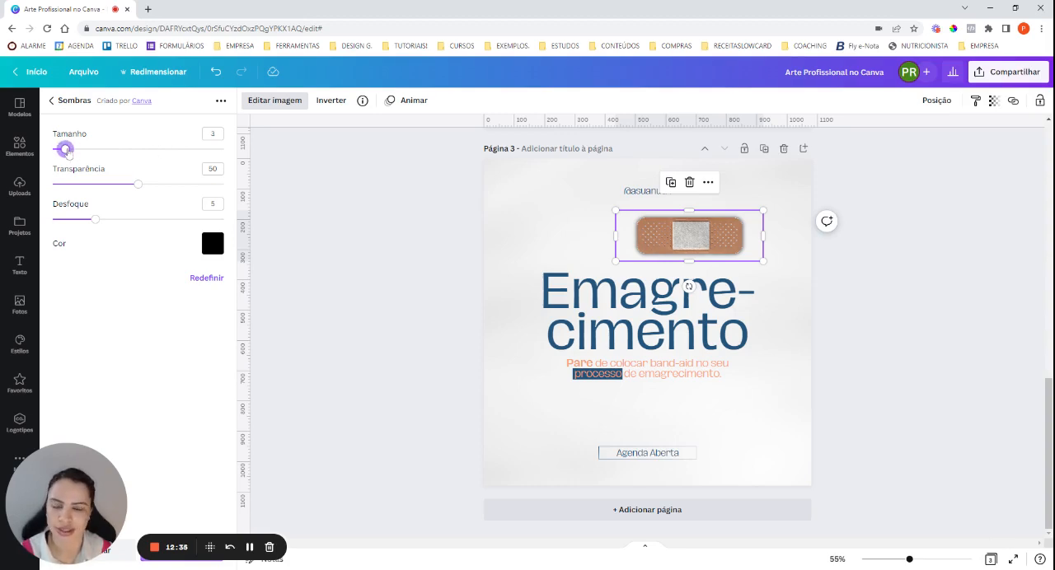
drag(138, 186, 156, 185)
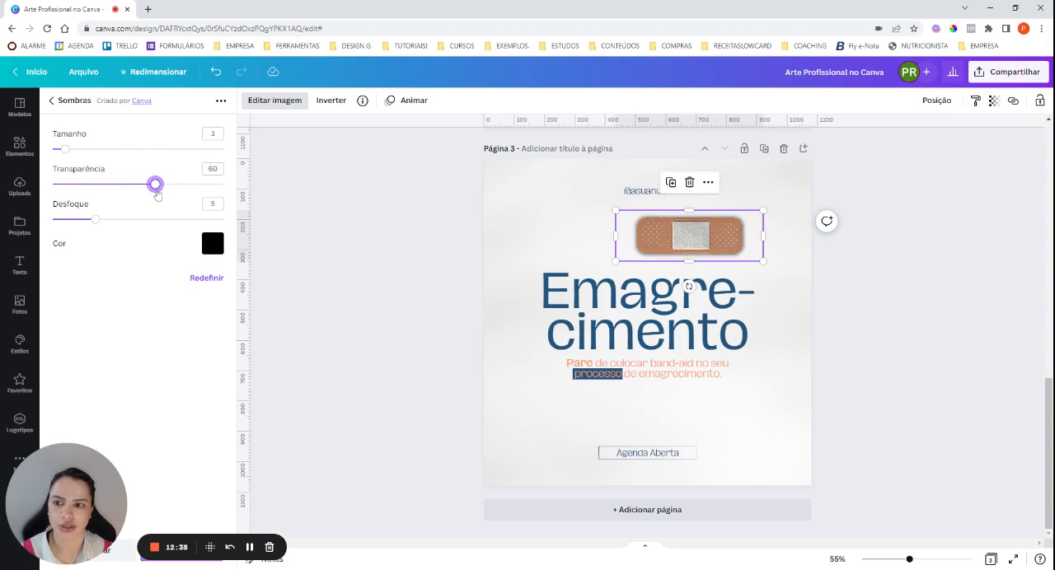
click(97, 221)
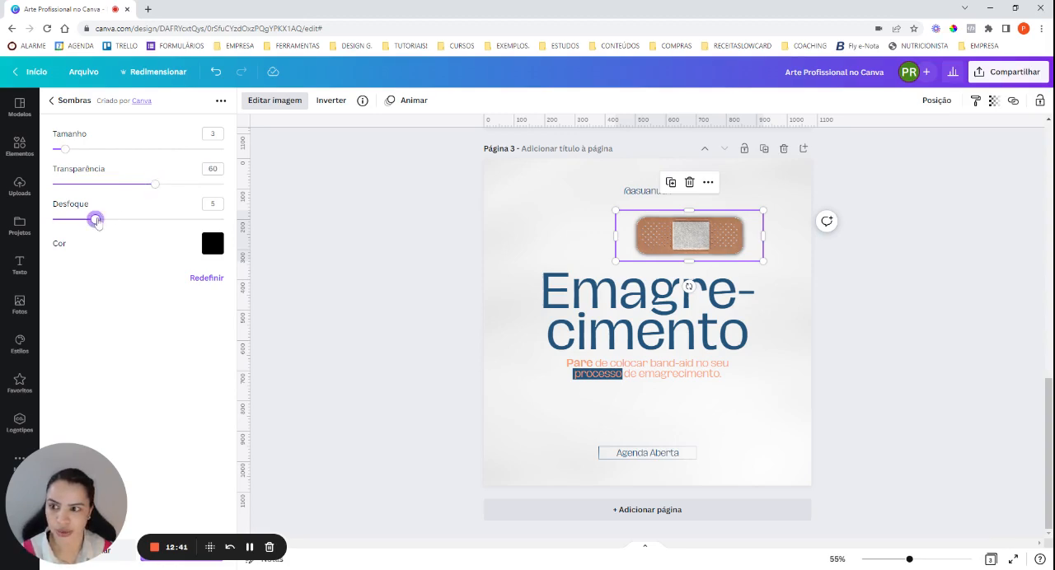
drag(96, 221, 76, 221)
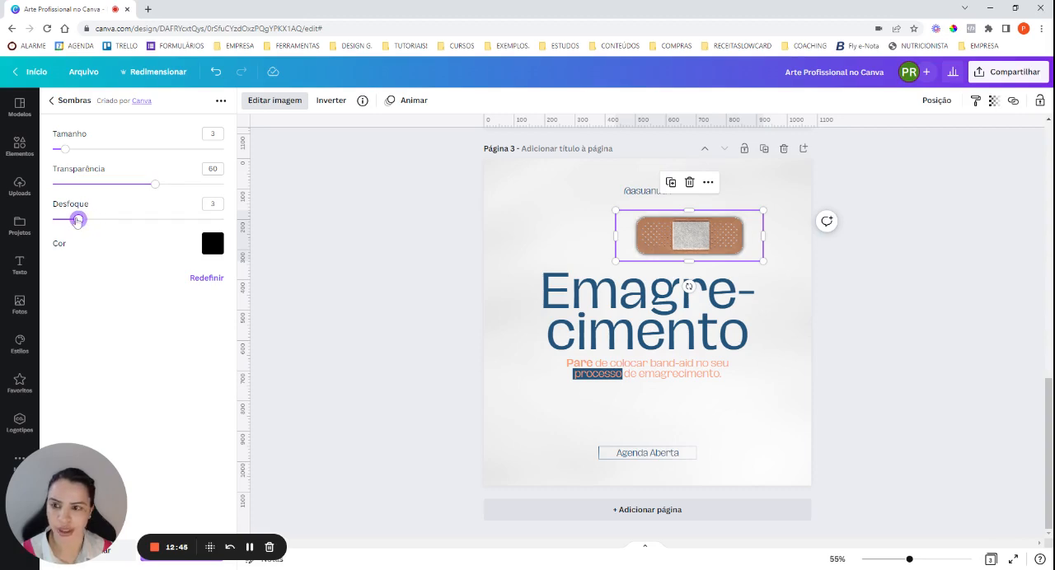
mouse_move(65, 150)
mouse_down()
mouse_move(79, 150)
mouse_move(61, 151)
mouse_up()
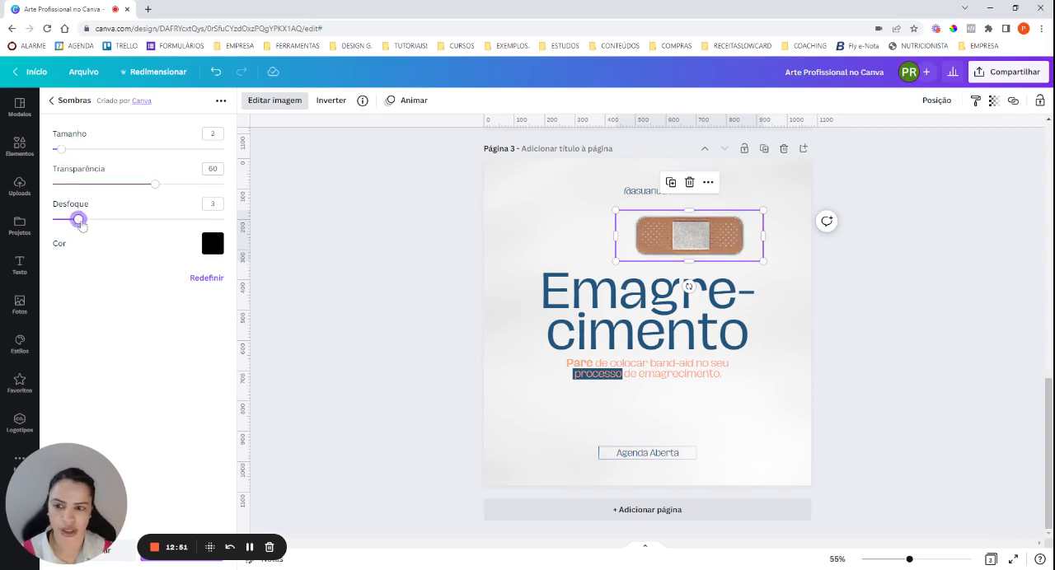
drag(79, 220, 85, 220)
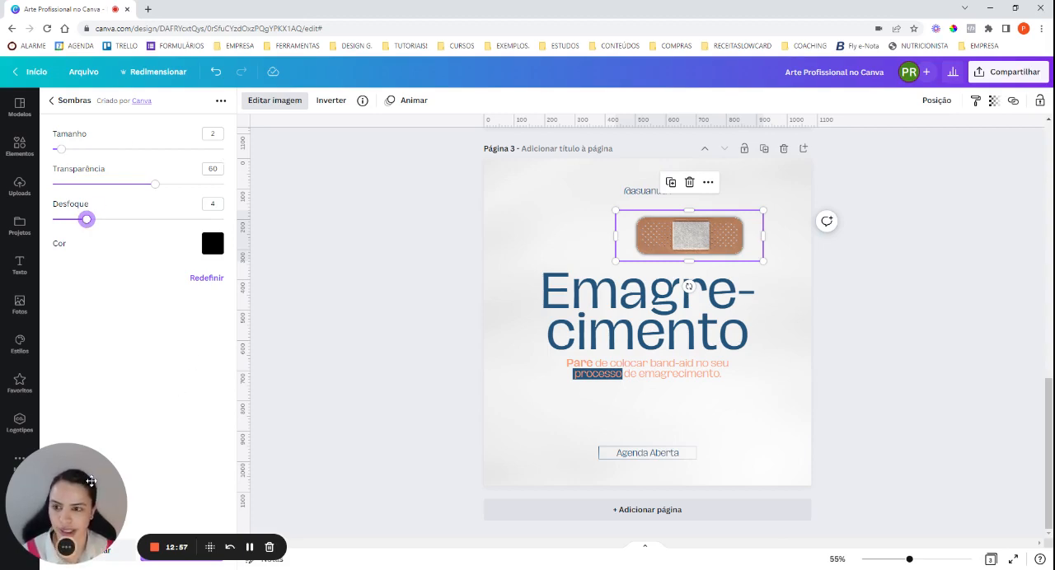
drag(90, 480, 95, 426)
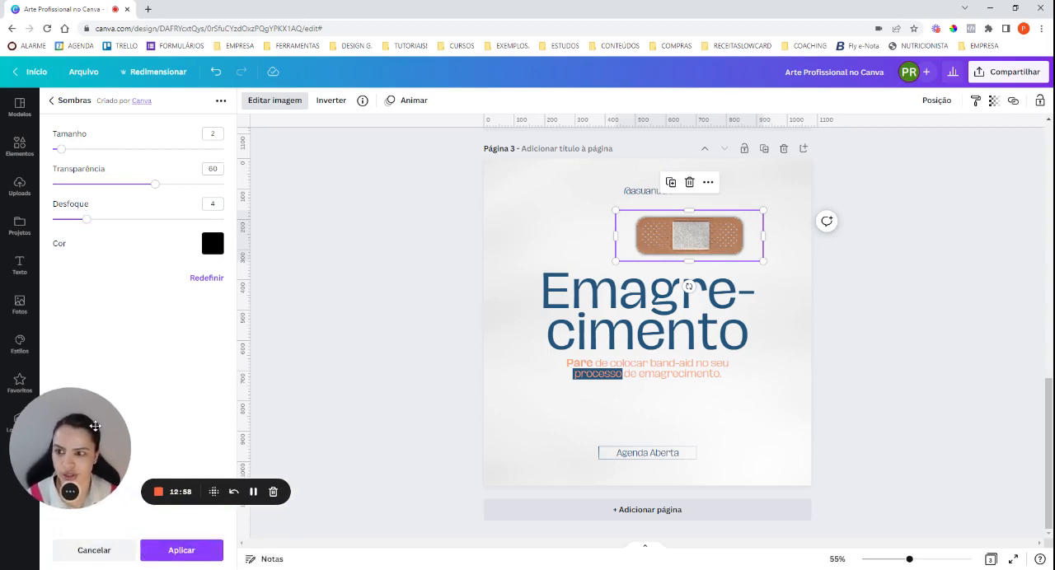
click(181, 551)
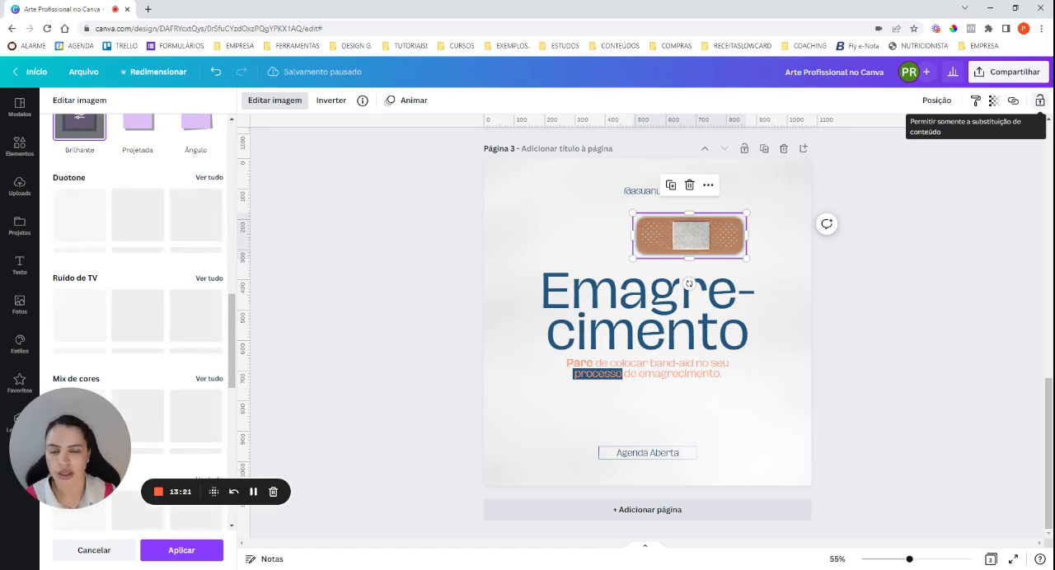
click(194, 556)
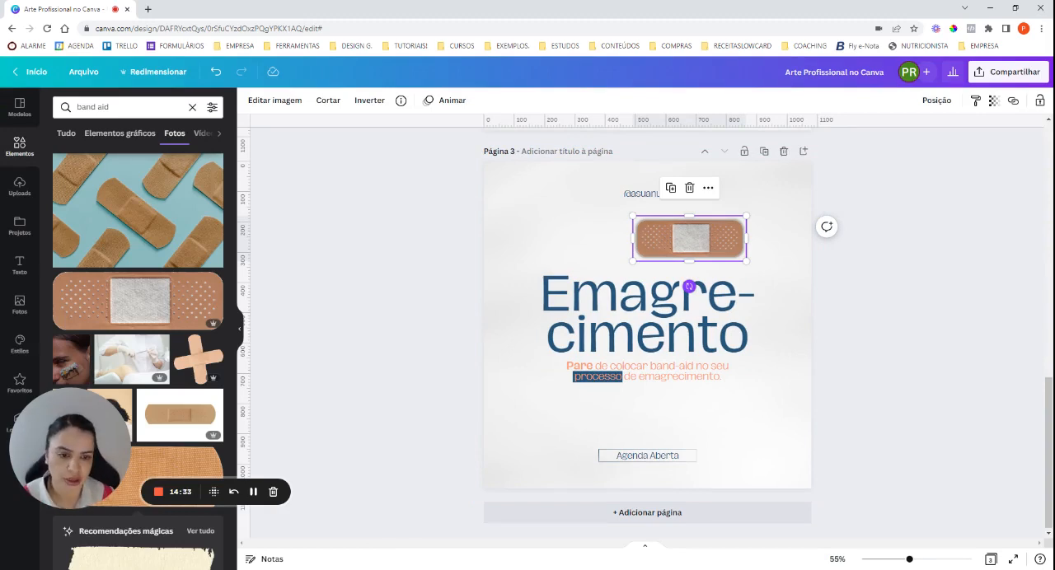
Rotate the band-aid clockwise so it slants down to the right, and place it over the hyphen ending "Emagre-".
drag(689, 286, 684, 288)
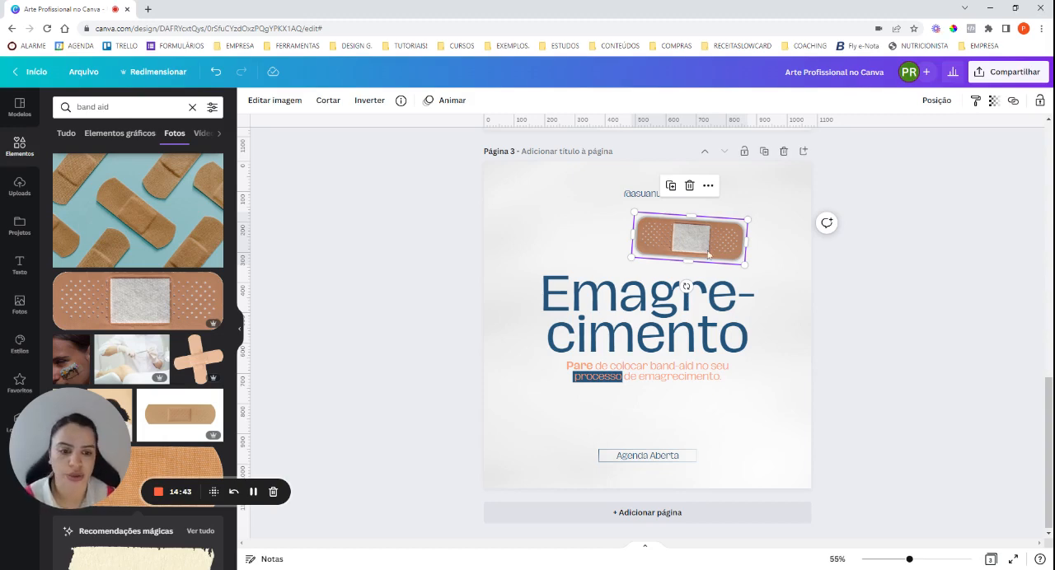
drag(685, 287, 687, 286)
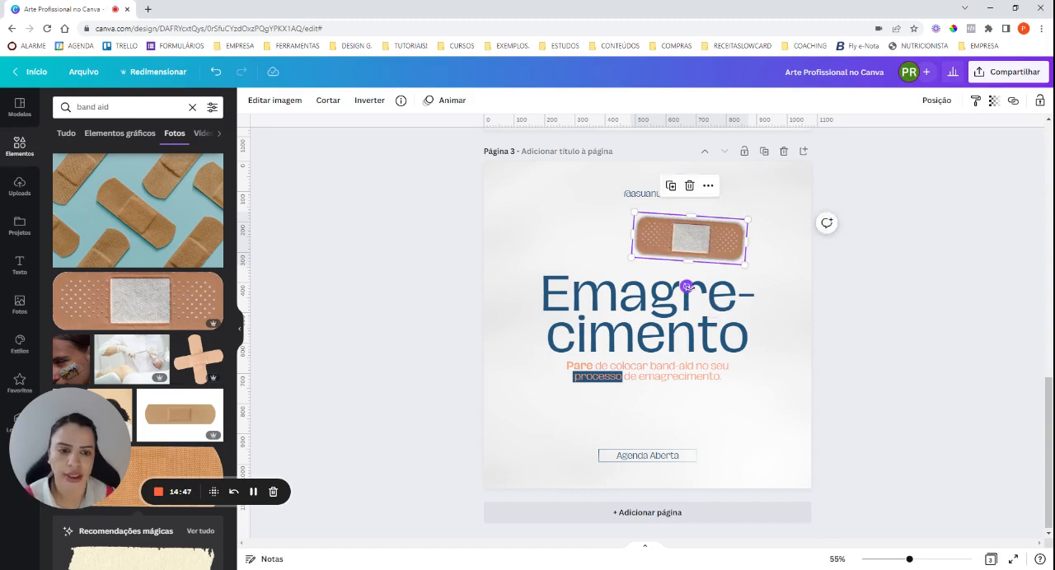
drag(686, 287, 684, 286)
drag(716, 246, 751, 279)
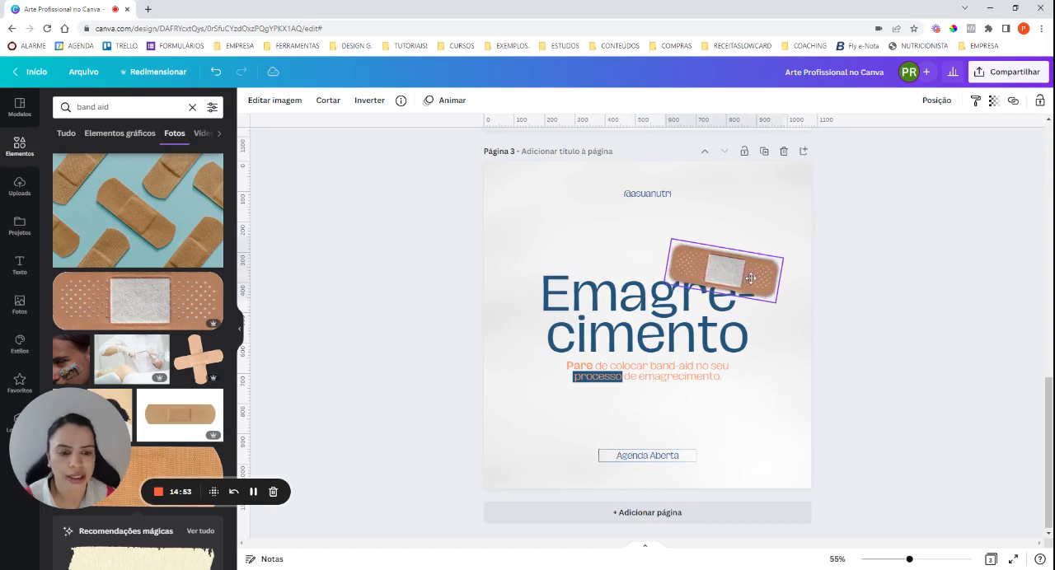
drag(716, 319, 706, 323)
drag(747, 284, 745, 287)
Move the heading, band-aid, subtitle and highlight bar down slightly together.
drag(769, 404, 536, 267)
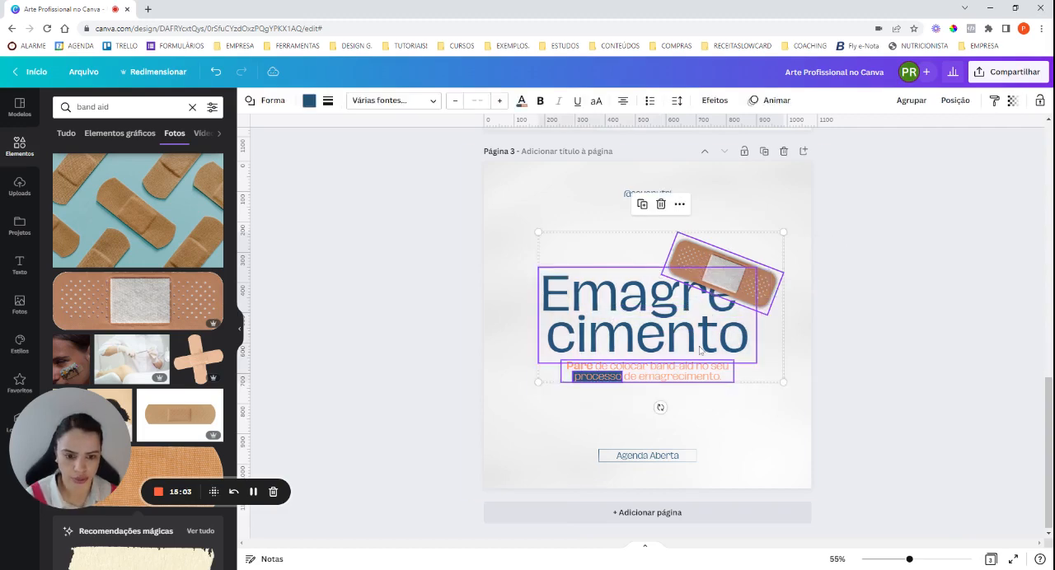
drag(700, 350, 699, 355)
click(857, 346)
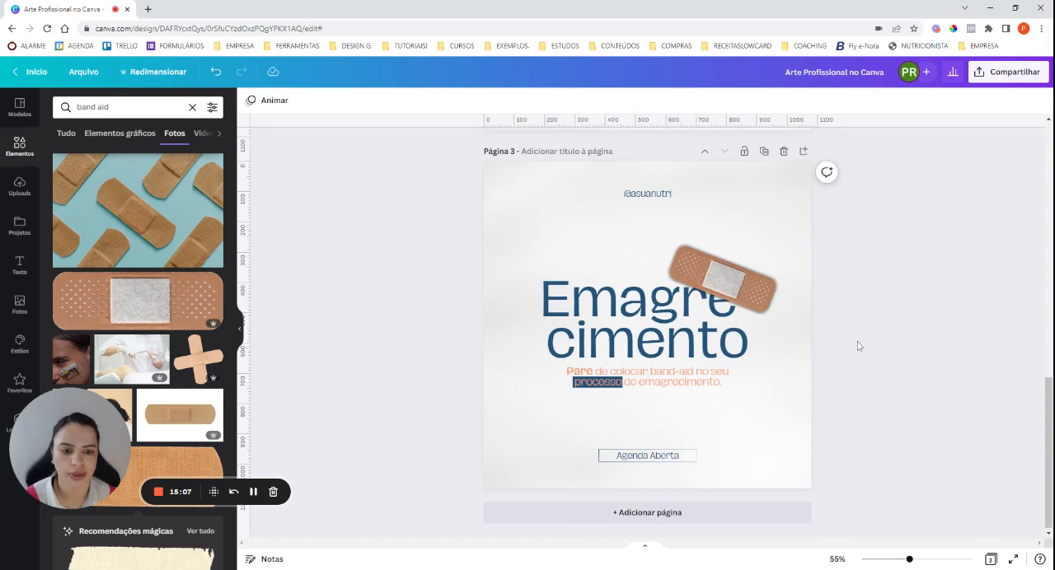